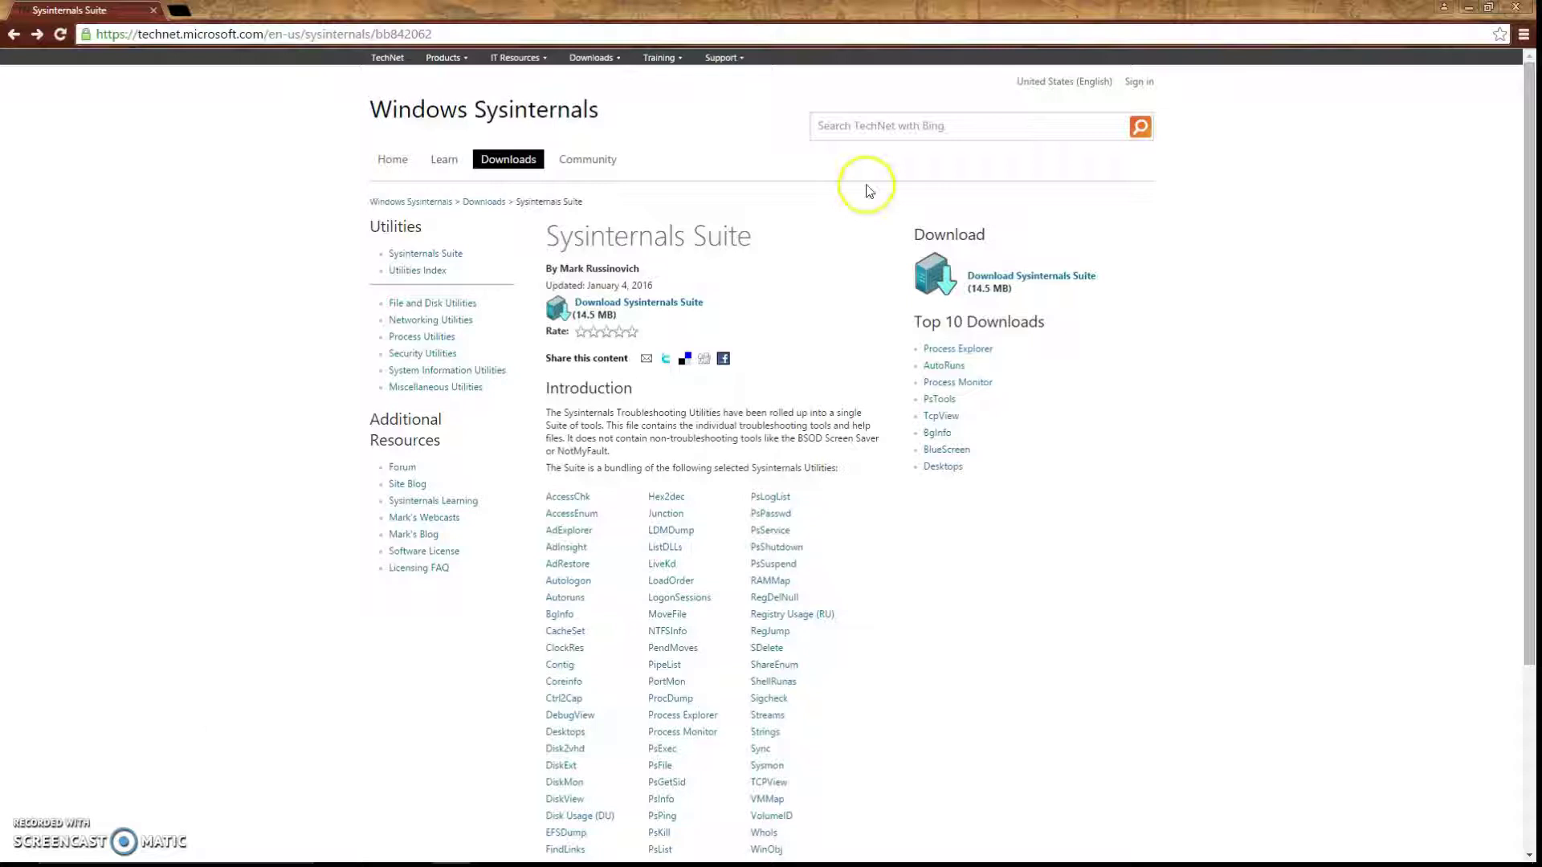
{"action": "left_click", "coordinate": [892, 131]}
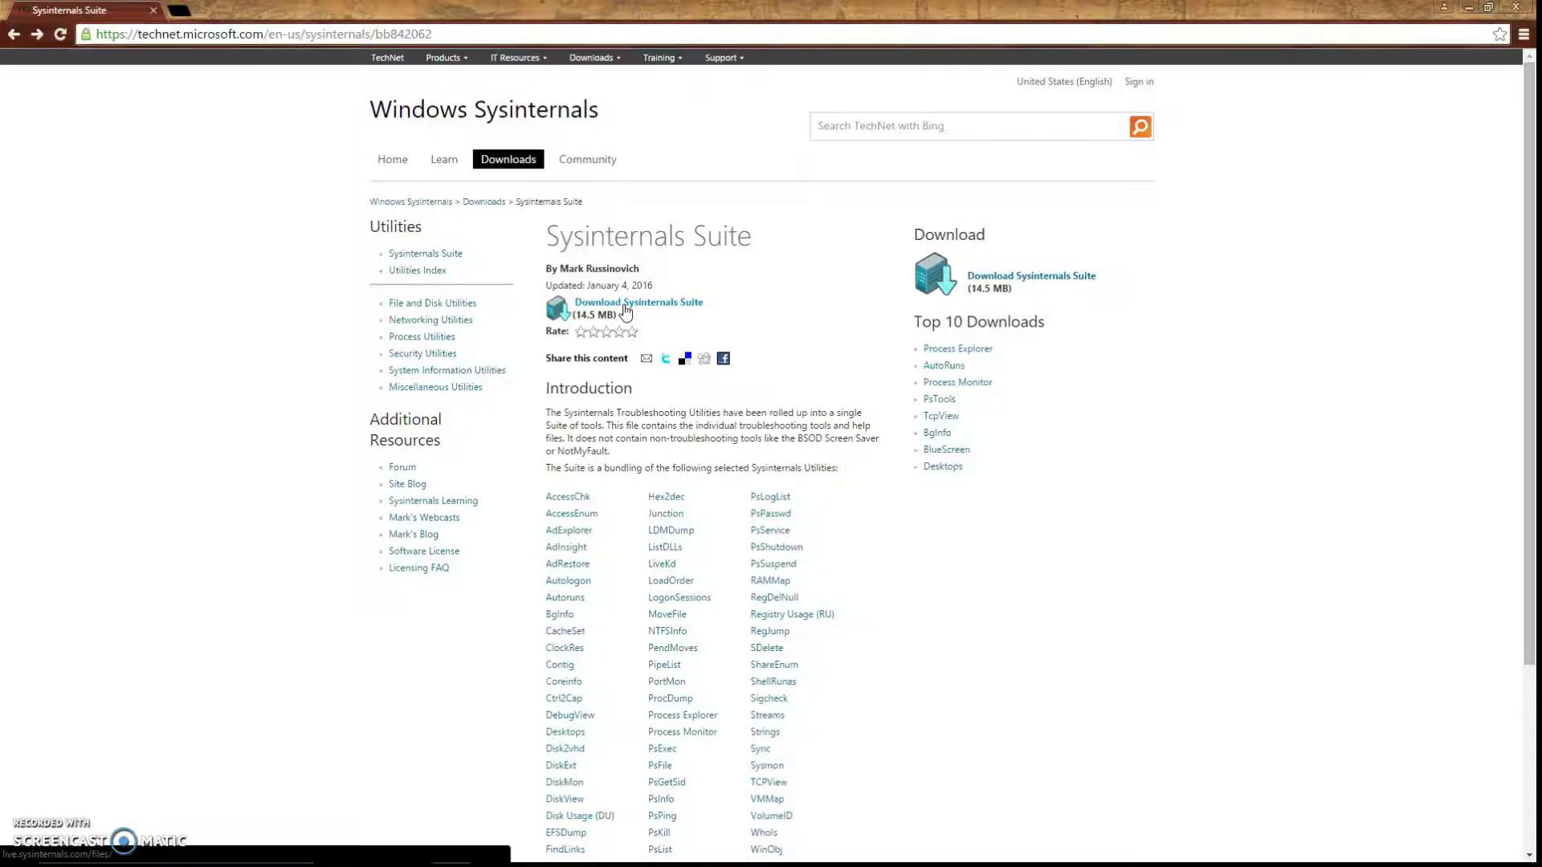
{"action": "scroll", "coordinate": [626, 311], "scroll_direction": "down", "scroll_amount": 3}
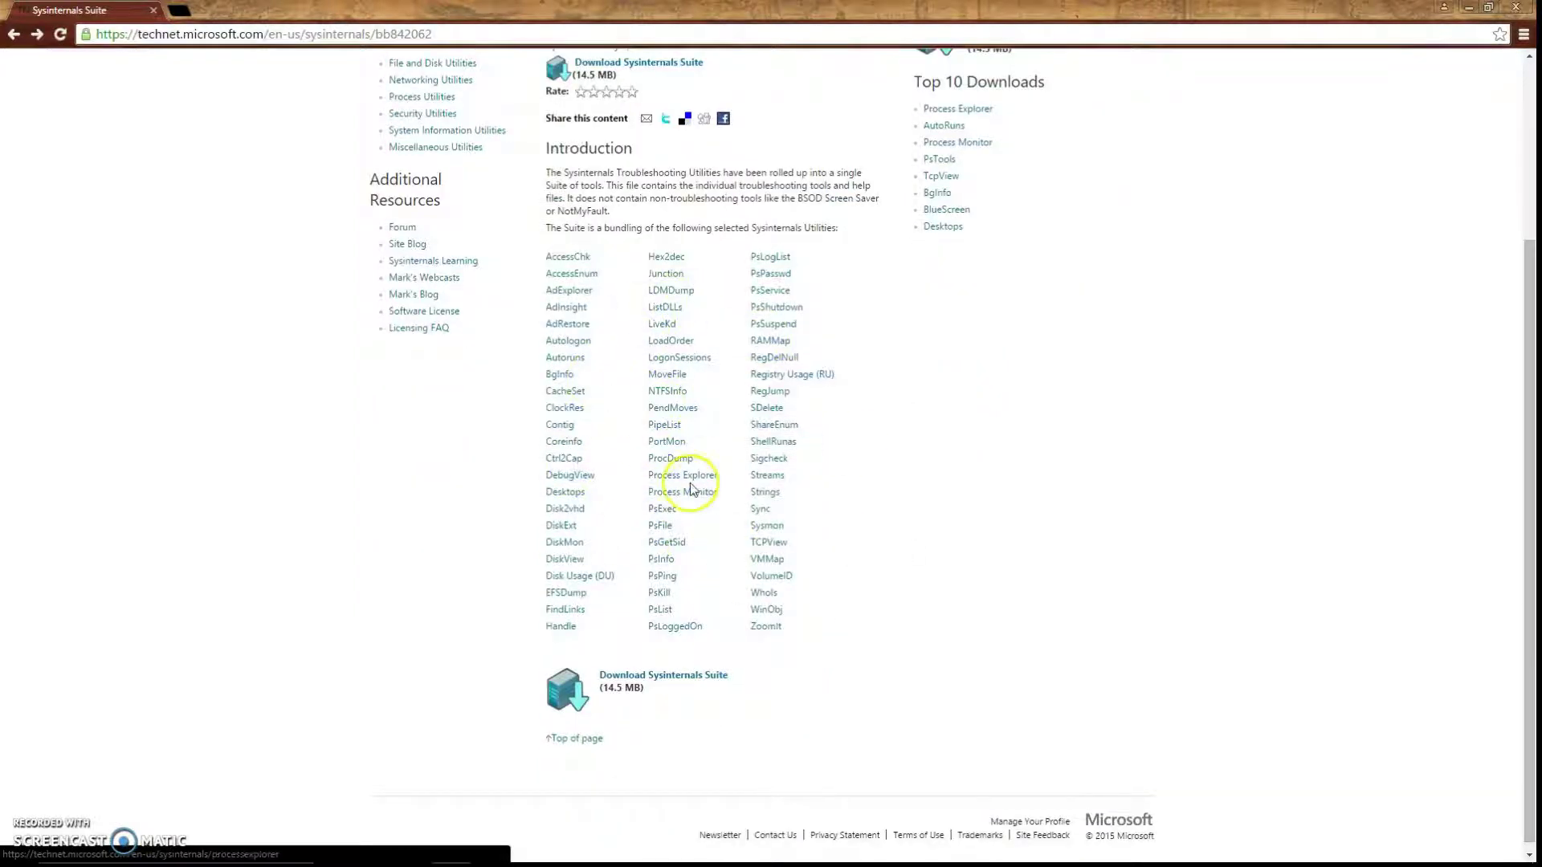
{"action": "left_click", "coordinate": [691, 484]}
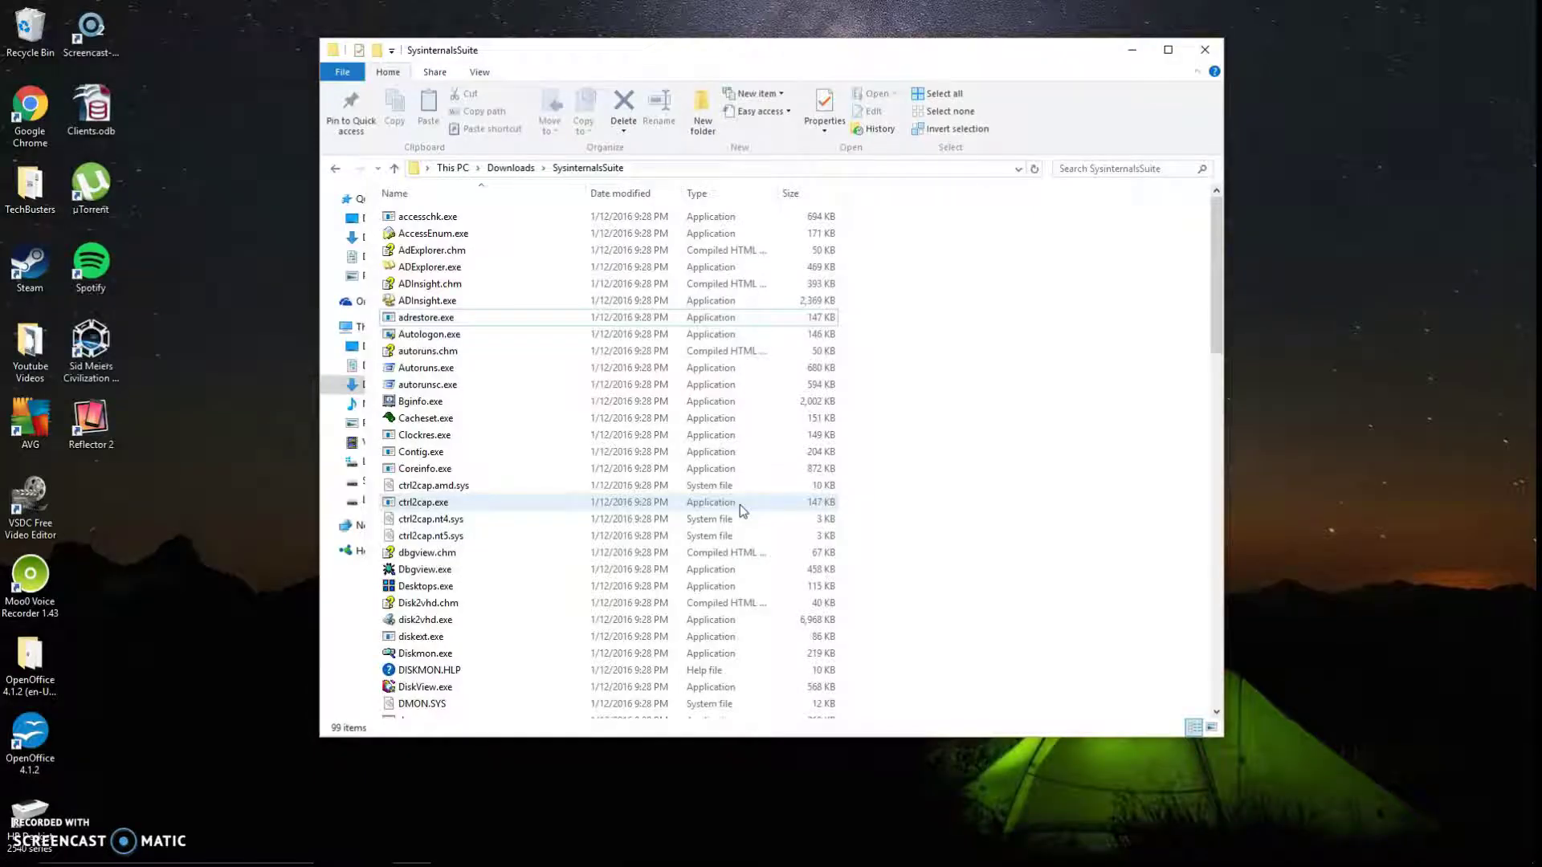
- Select pslist.exe in Downloads\SysinternalsSuite and bring up the Command Prompt opened in that folder
{"action": "left_click", "coordinate": [989, 416]}
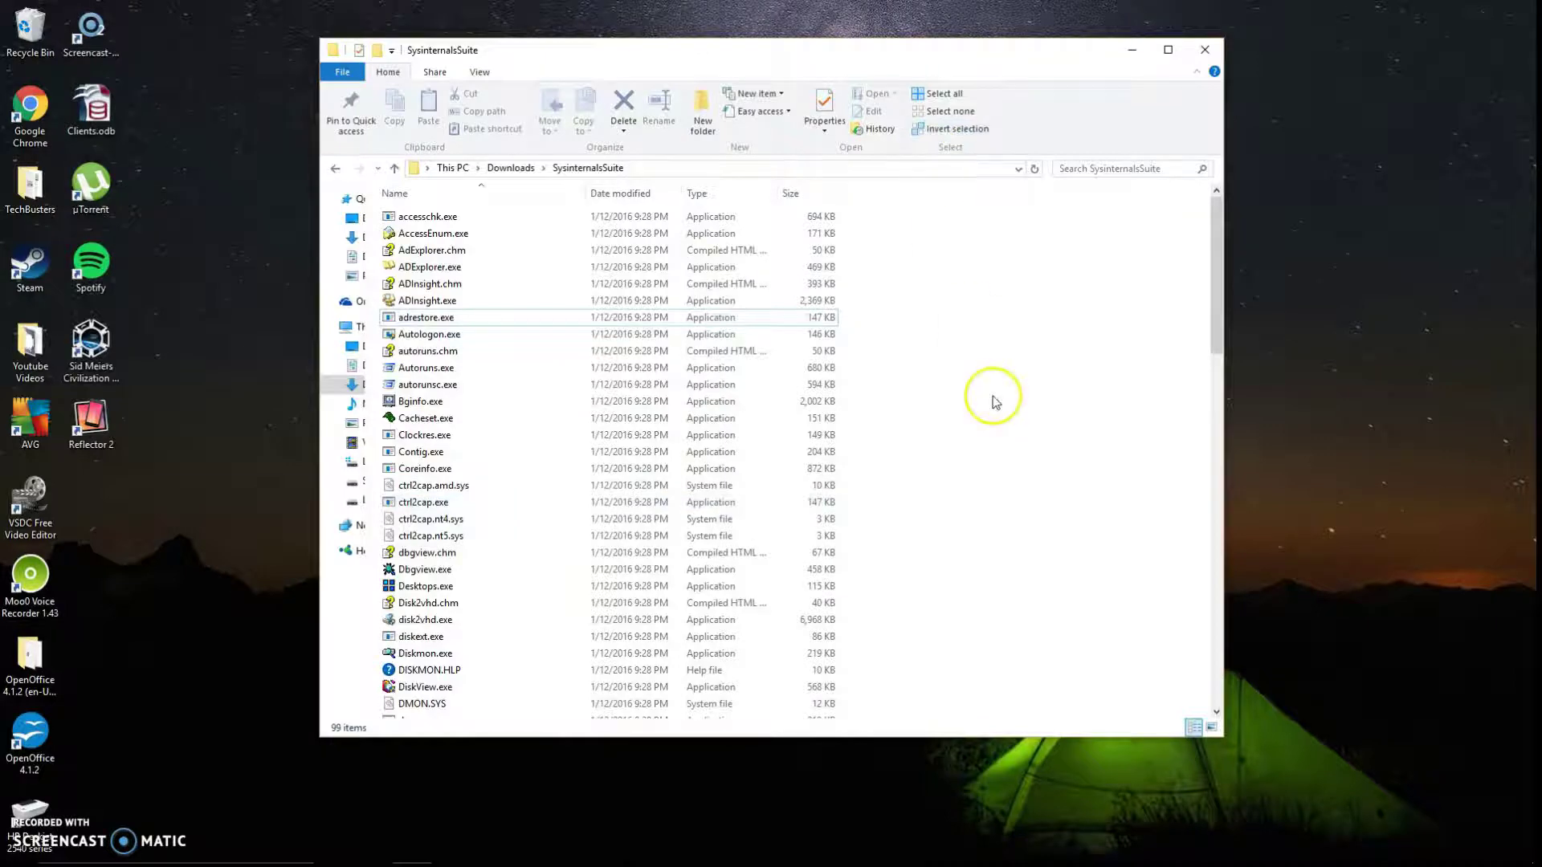
{"action": "scroll", "coordinate": [984, 415], "scroll_direction": "down", "scroll_amount": 1}
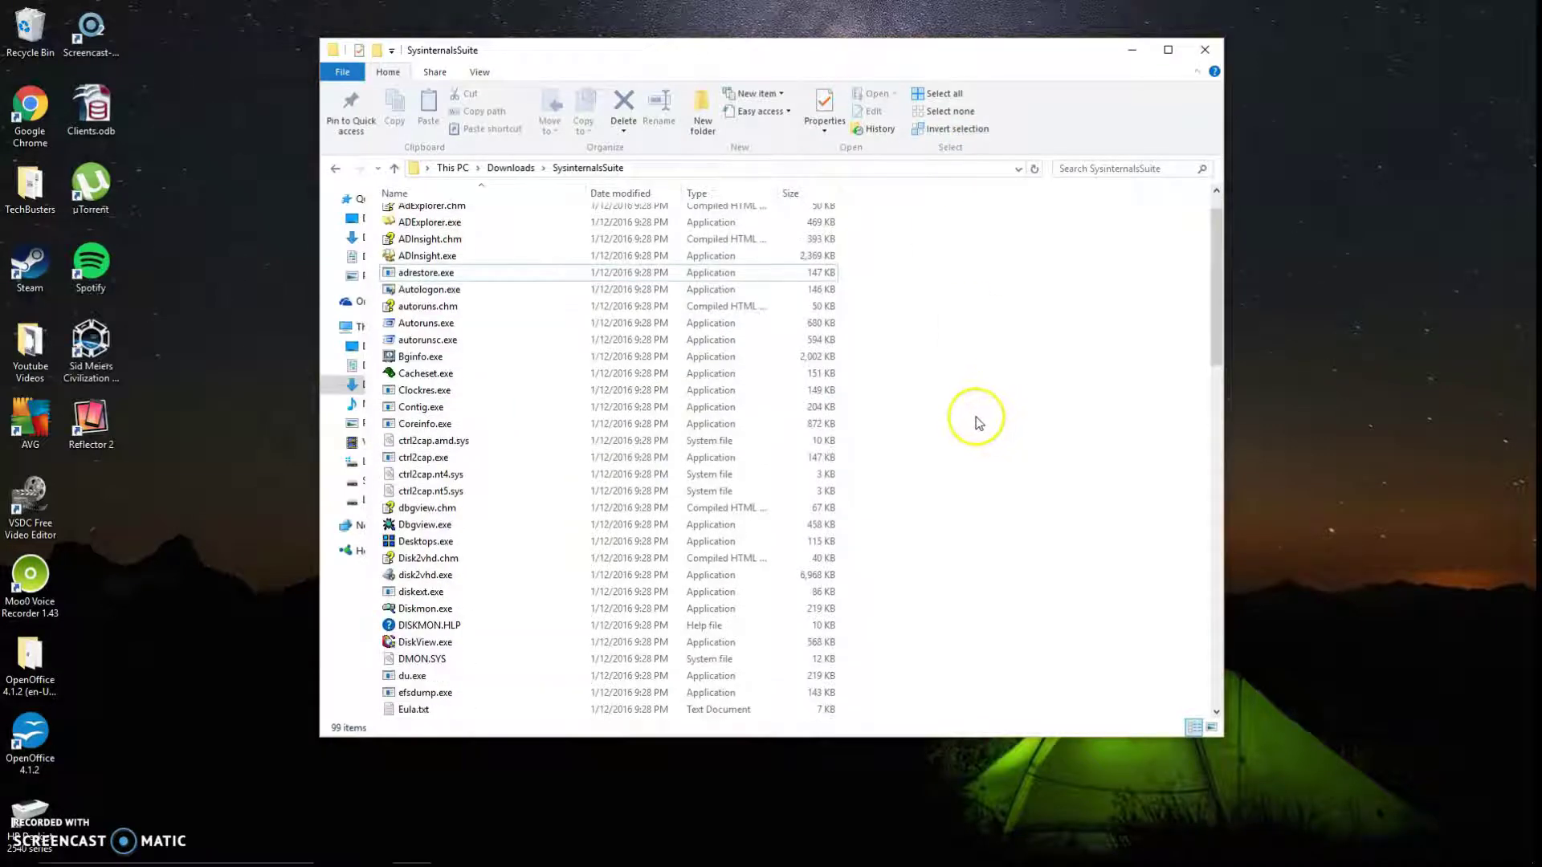
{"action": "scroll", "coordinate": [1003, 411], "scroll_direction": "down", "scroll_amount": 20}
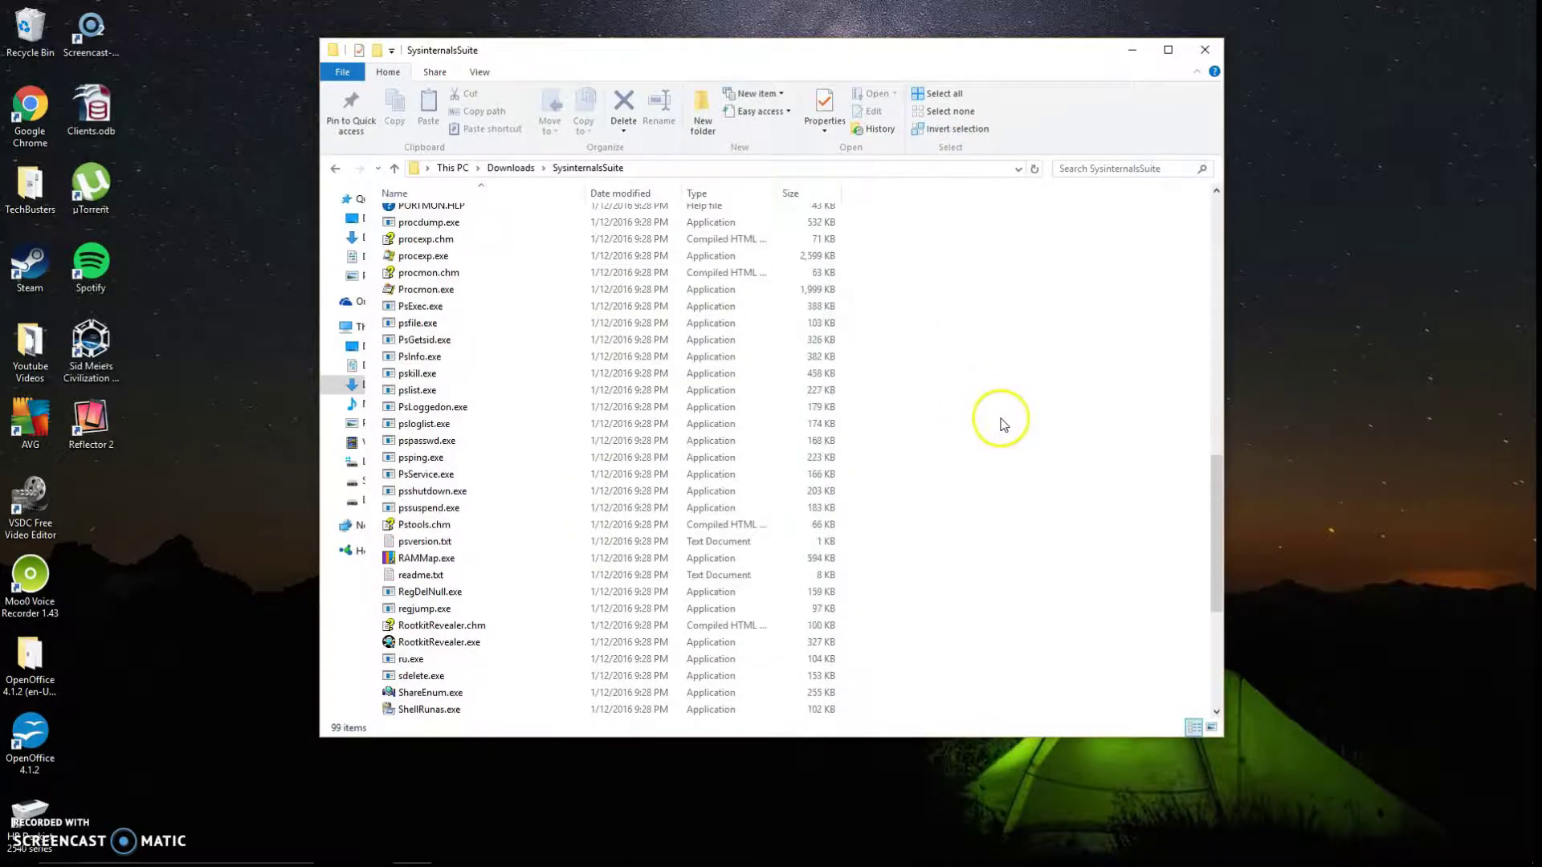
{"action": "scroll", "coordinate": [916, 566], "scroll_direction": "up", "scroll_amount": 20}
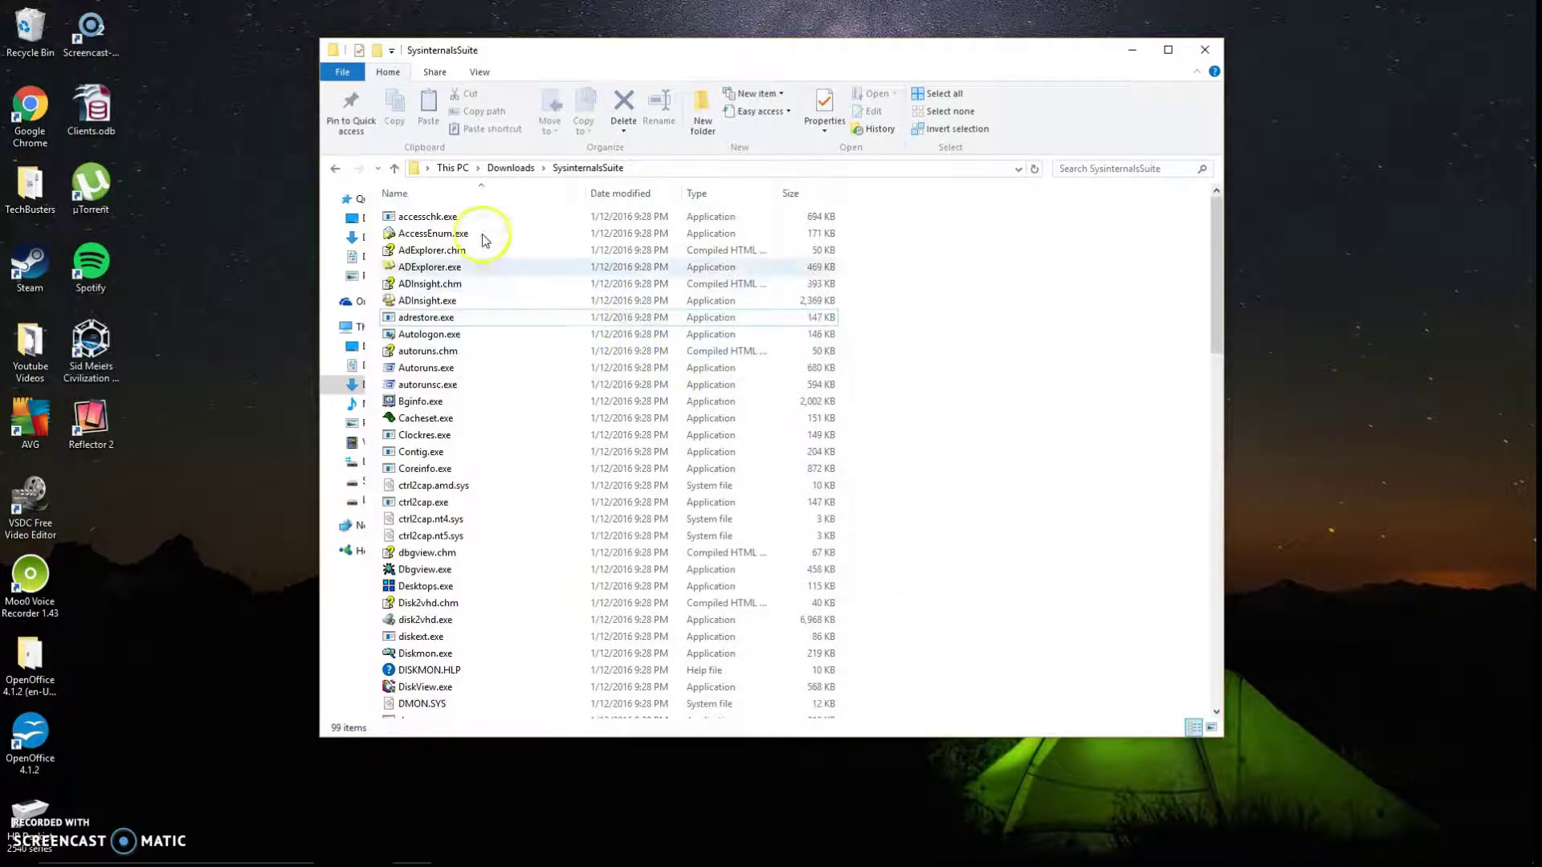
{"action": "scroll", "coordinate": [457, 505], "scroll_direction": "down", "scroll_amount": 10}
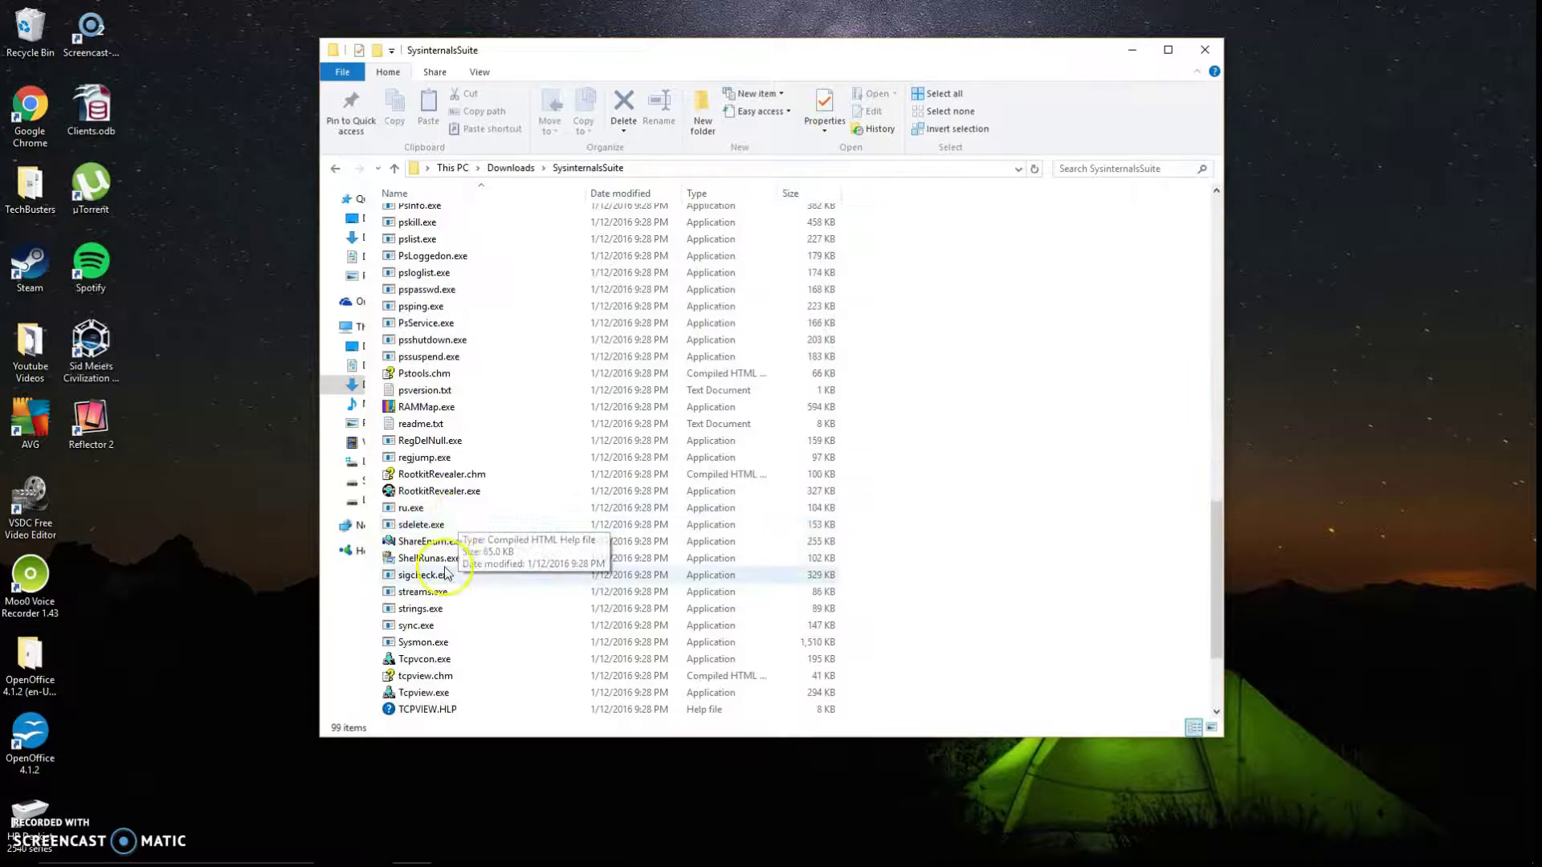
{"action": "scroll", "coordinate": [438, 430], "scroll_direction": "down", "scroll_amount": 7}
{"action": "left_click", "coordinate": [418, 329]}
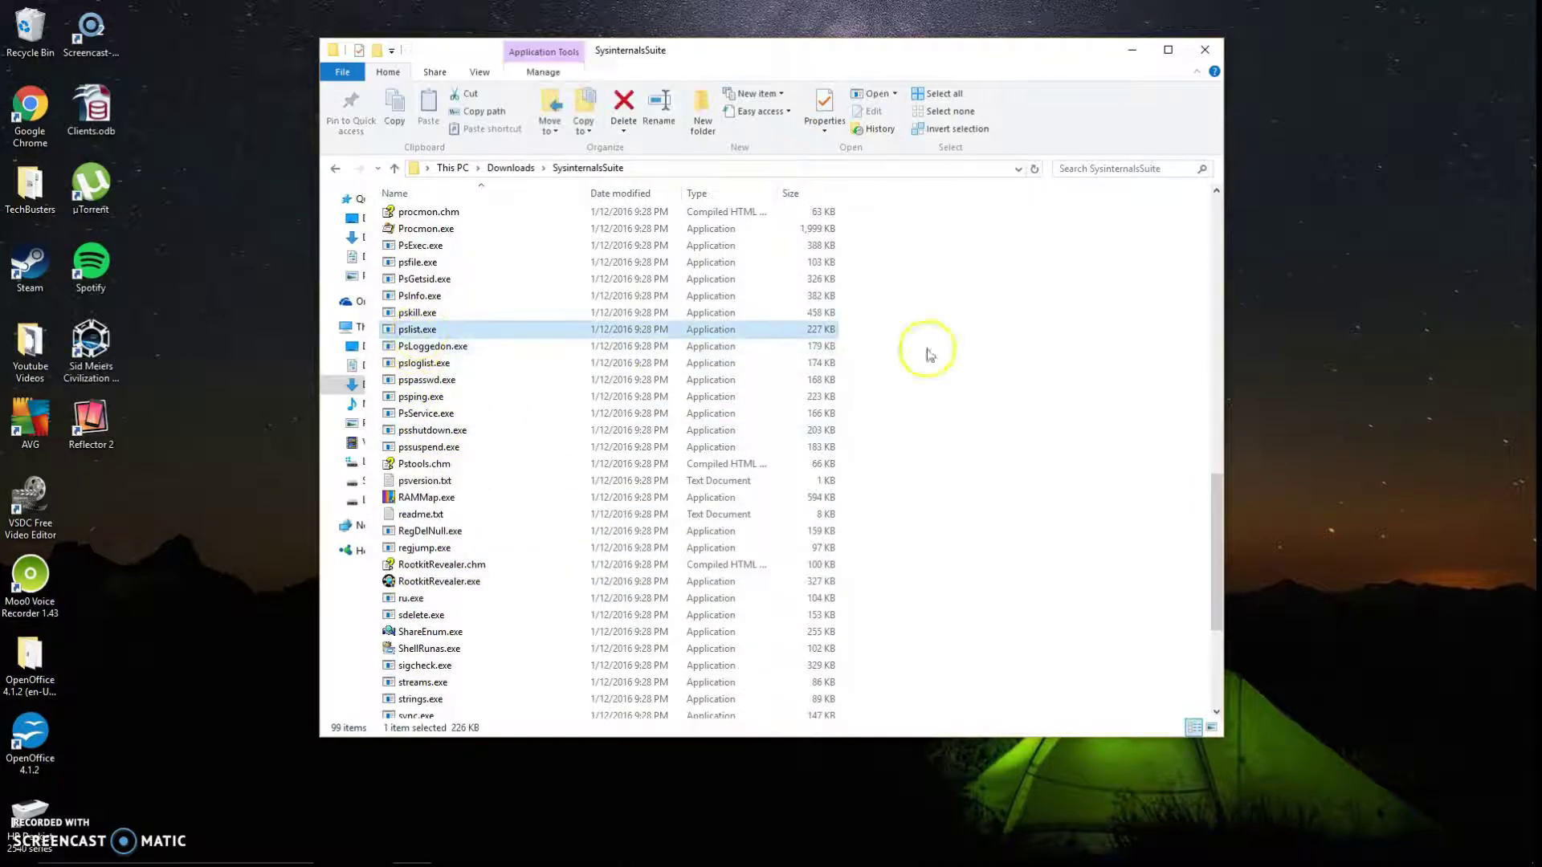
{"action": "left_click", "coordinate": [647, 865]}
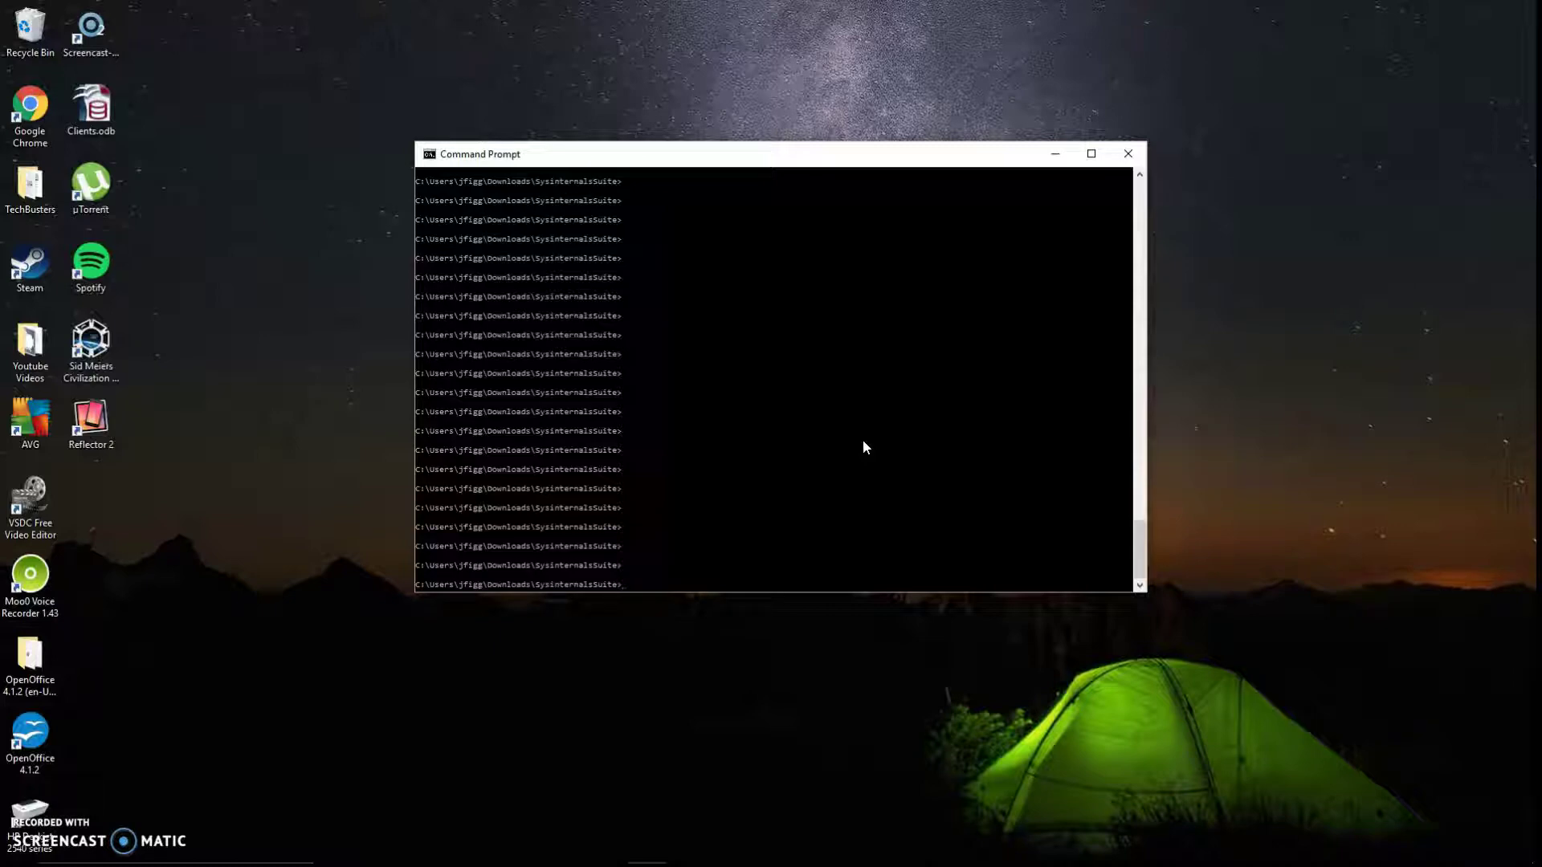
- Run pslist and review the process table down to chrome, SearchProtocolHost and pslist
{"action": "type", "text": "slist"}
{"action": "key", "text": "Return"}
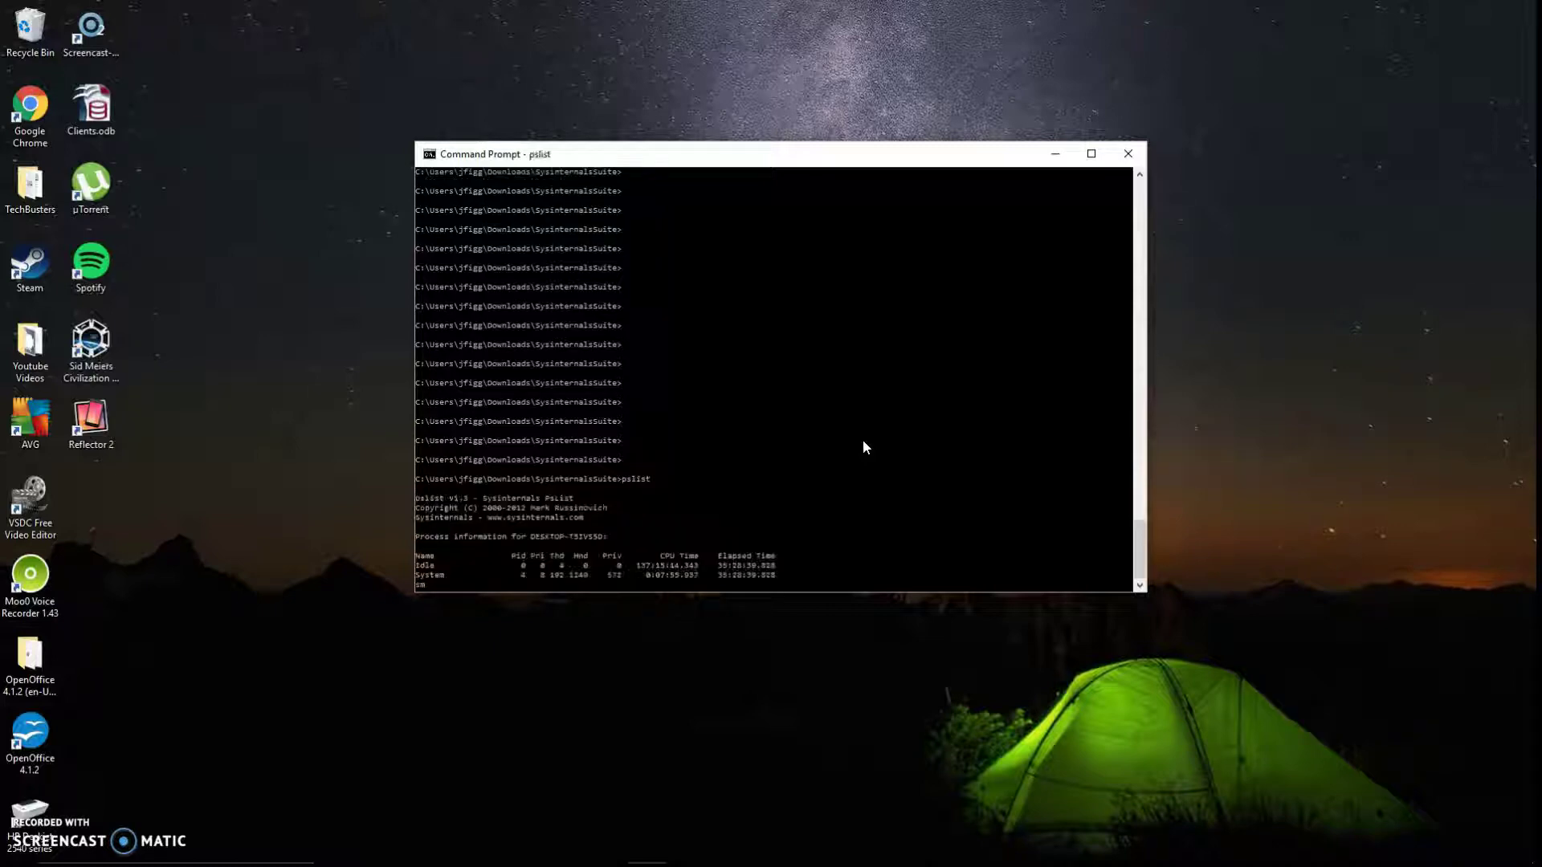
{"action": "scroll", "coordinate": [863, 440], "scroll_direction": "up", "scroll_amount": 20}
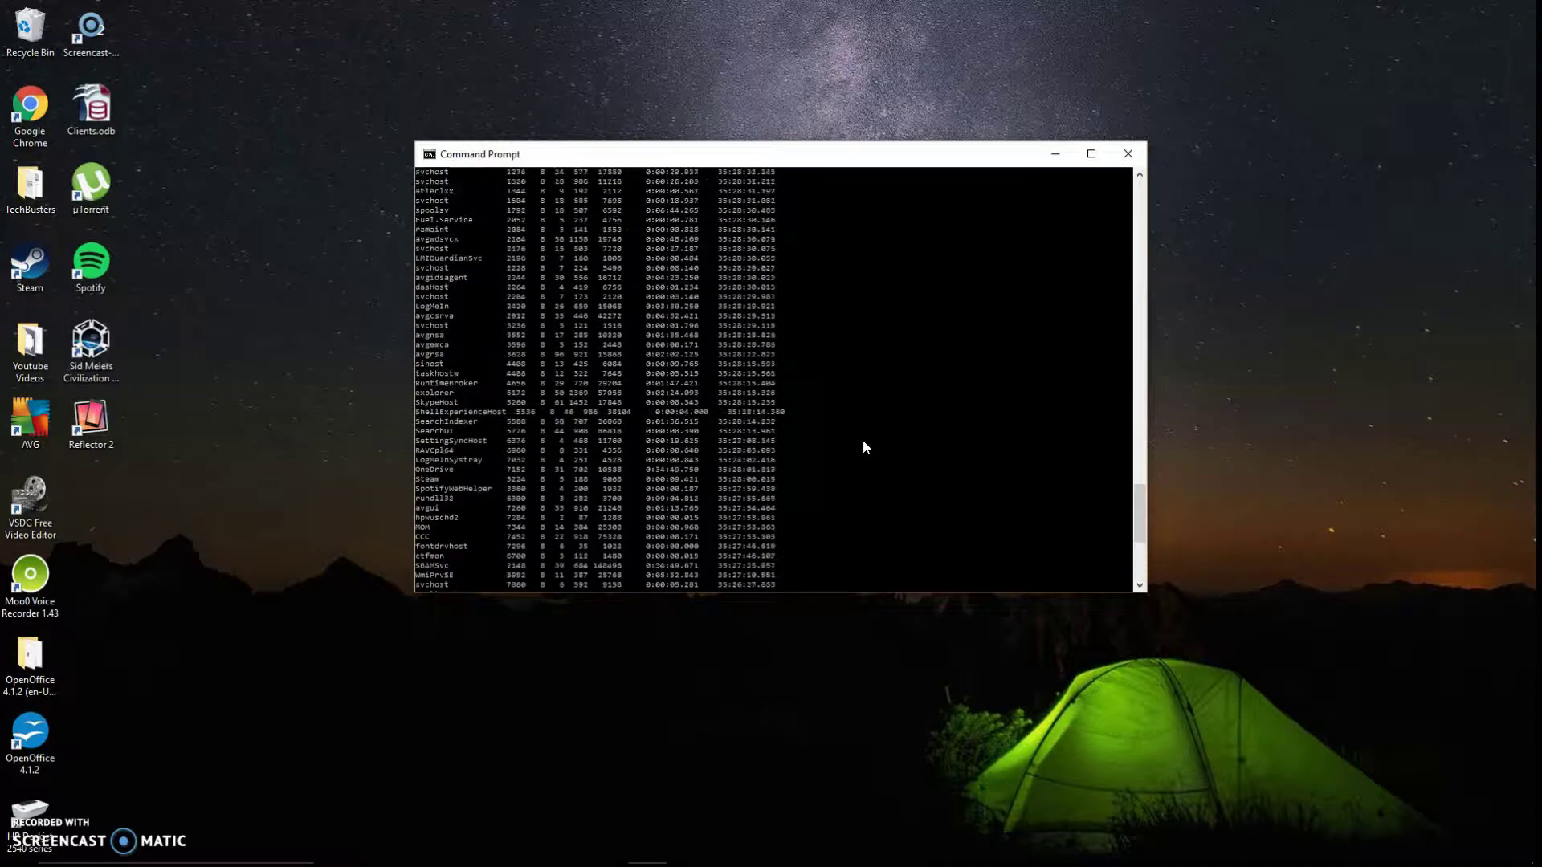
{"action": "scroll", "coordinate": [863, 441], "scroll_direction": "down", "scroll_amount": 13}
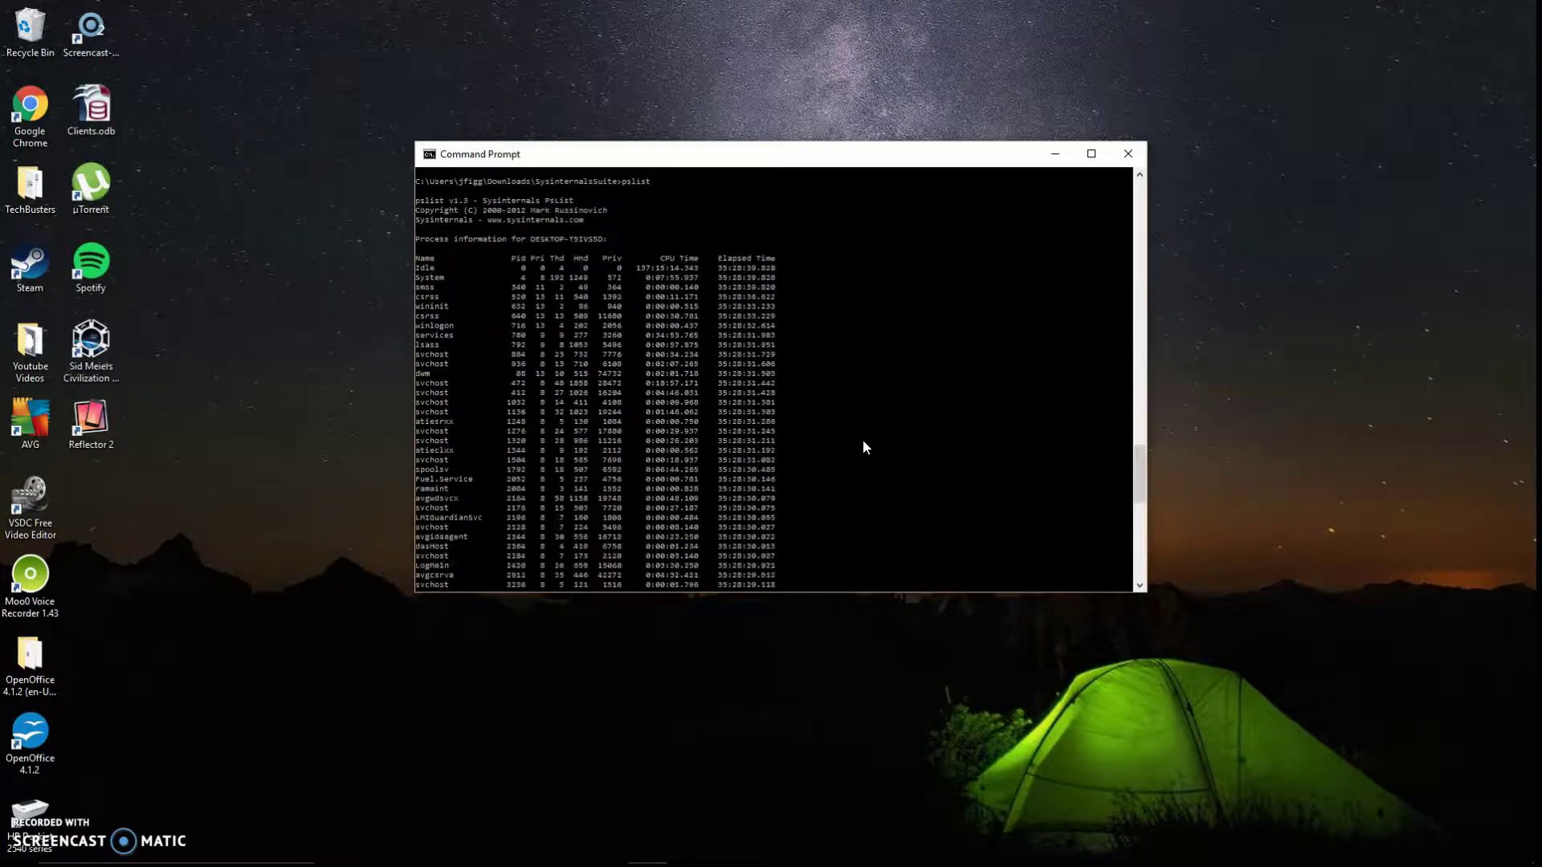
{"action": "scroll", "coordinate": [863, 441], "scroll_direction": "up", "scroll_amount": 8}
{"action": "scroll", "coordinate": [955, 304], "scroll_direction": "down", "scroll_amount": 1}
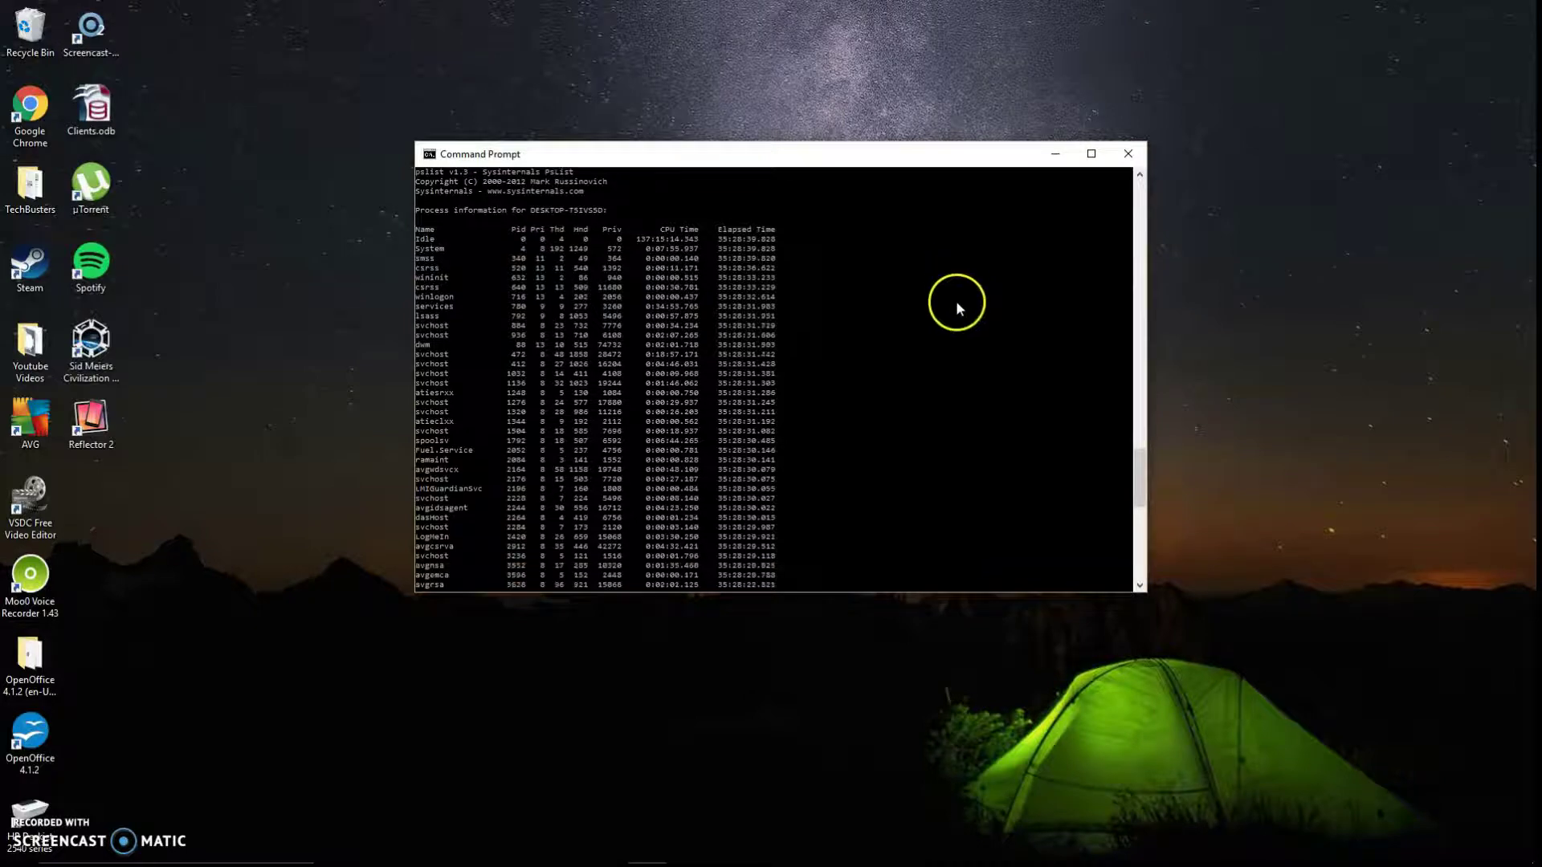
{"action": "scroll", "coordinate": [959, 314], "scroll_direction": "down", "scroll_amount": 1}
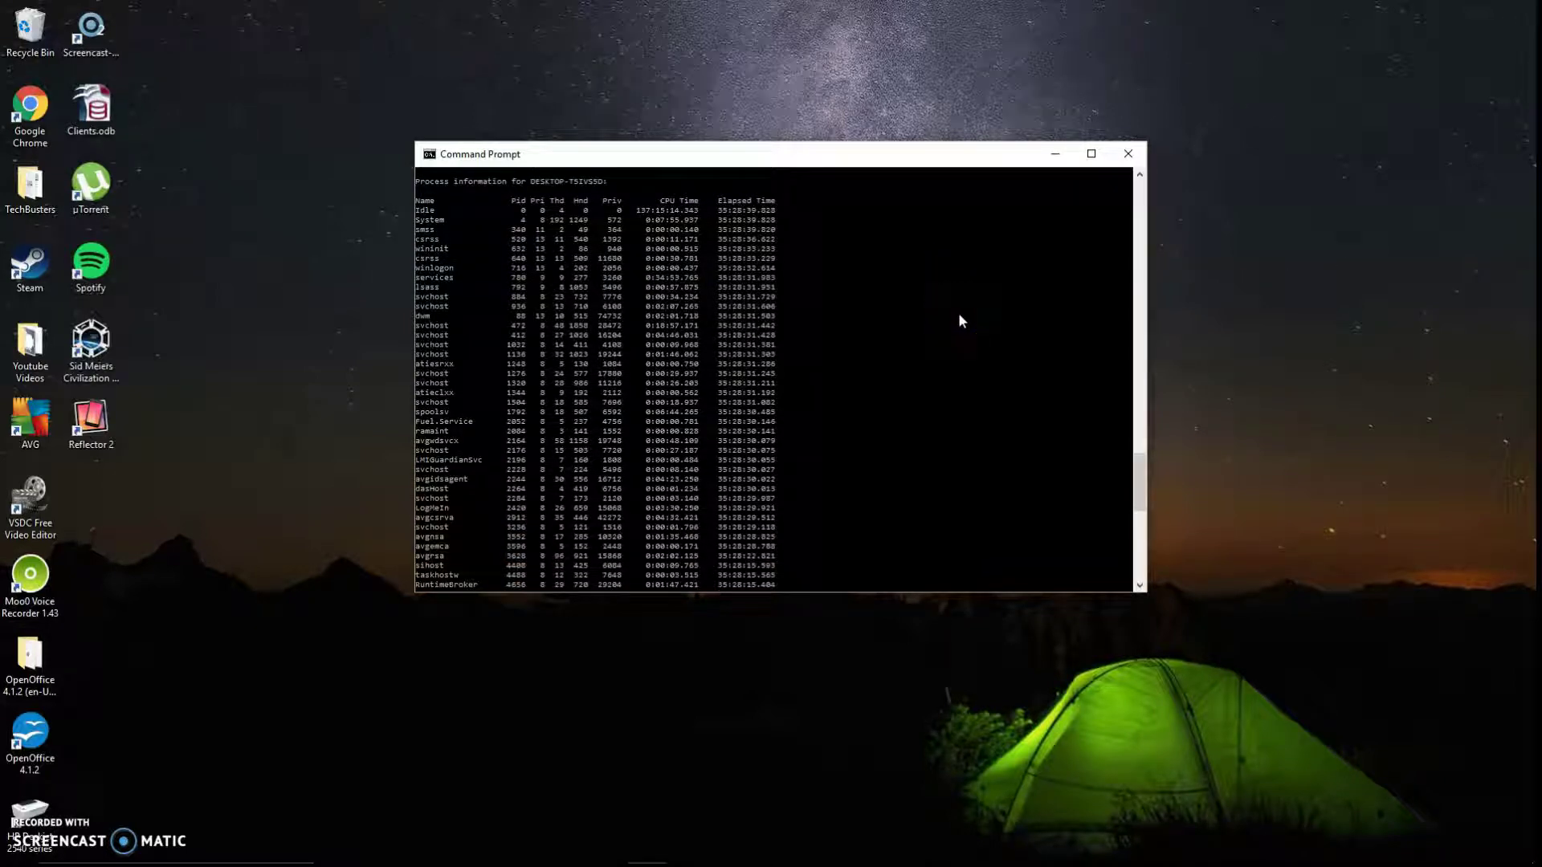
{"action": "scroll", "coordinate": [961, 317], "scroll_direction": "down", "scroll_amount": 15}
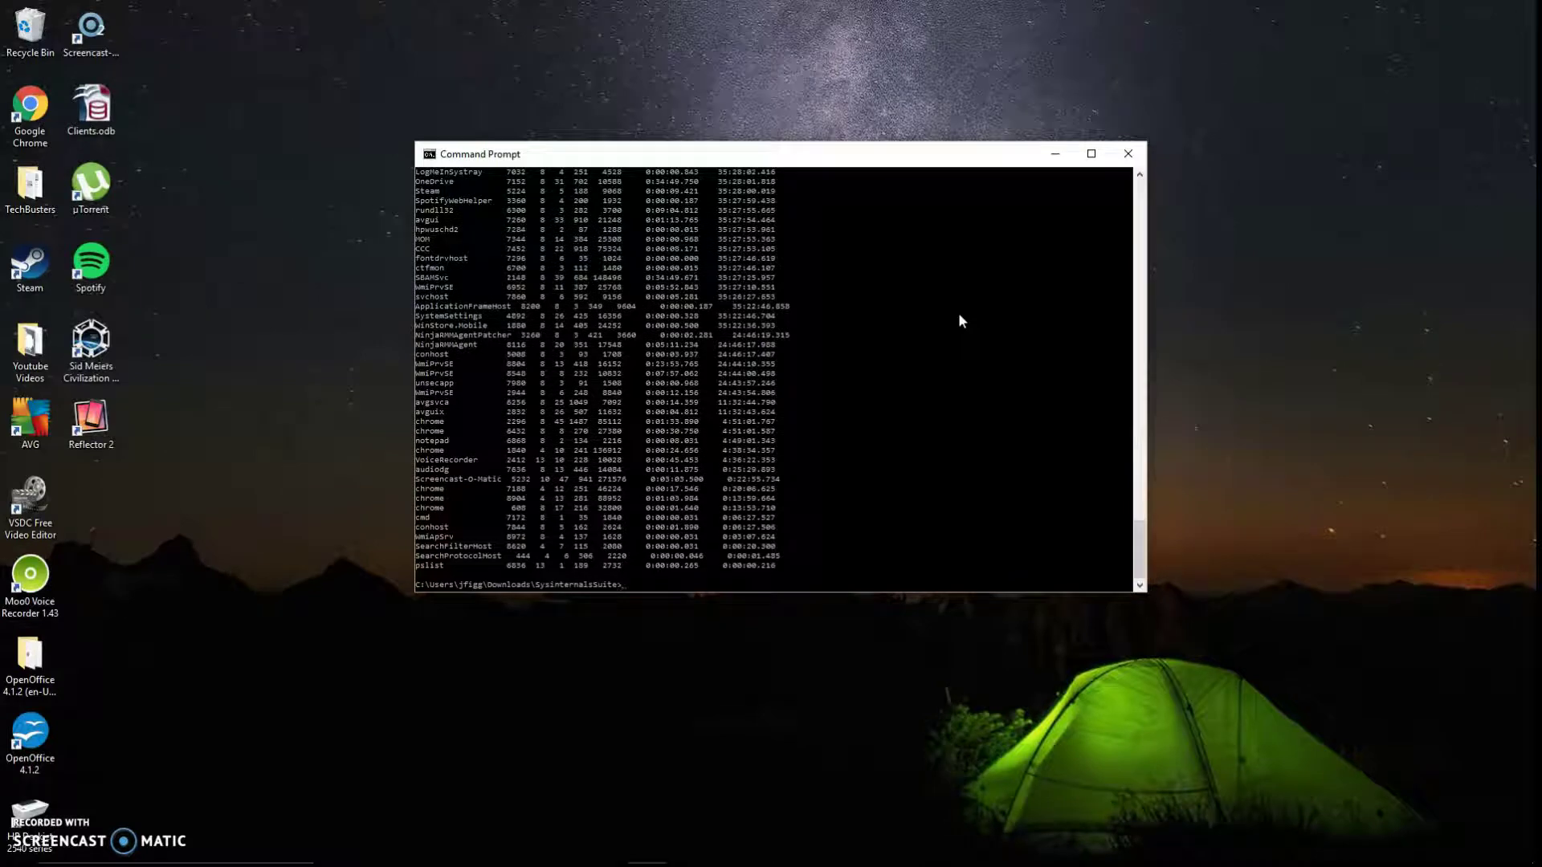
{"action": "key", "text": "Up"}
{"action": "type", "text": "-m"}
{"action": "key", "text": "Return"}
{"action": "left_click", "coordinate": [961, 329]}
{"action": "scroll", "coordinate": [961, 326], "scroll_direction": "up", "scroll_amount": 15}
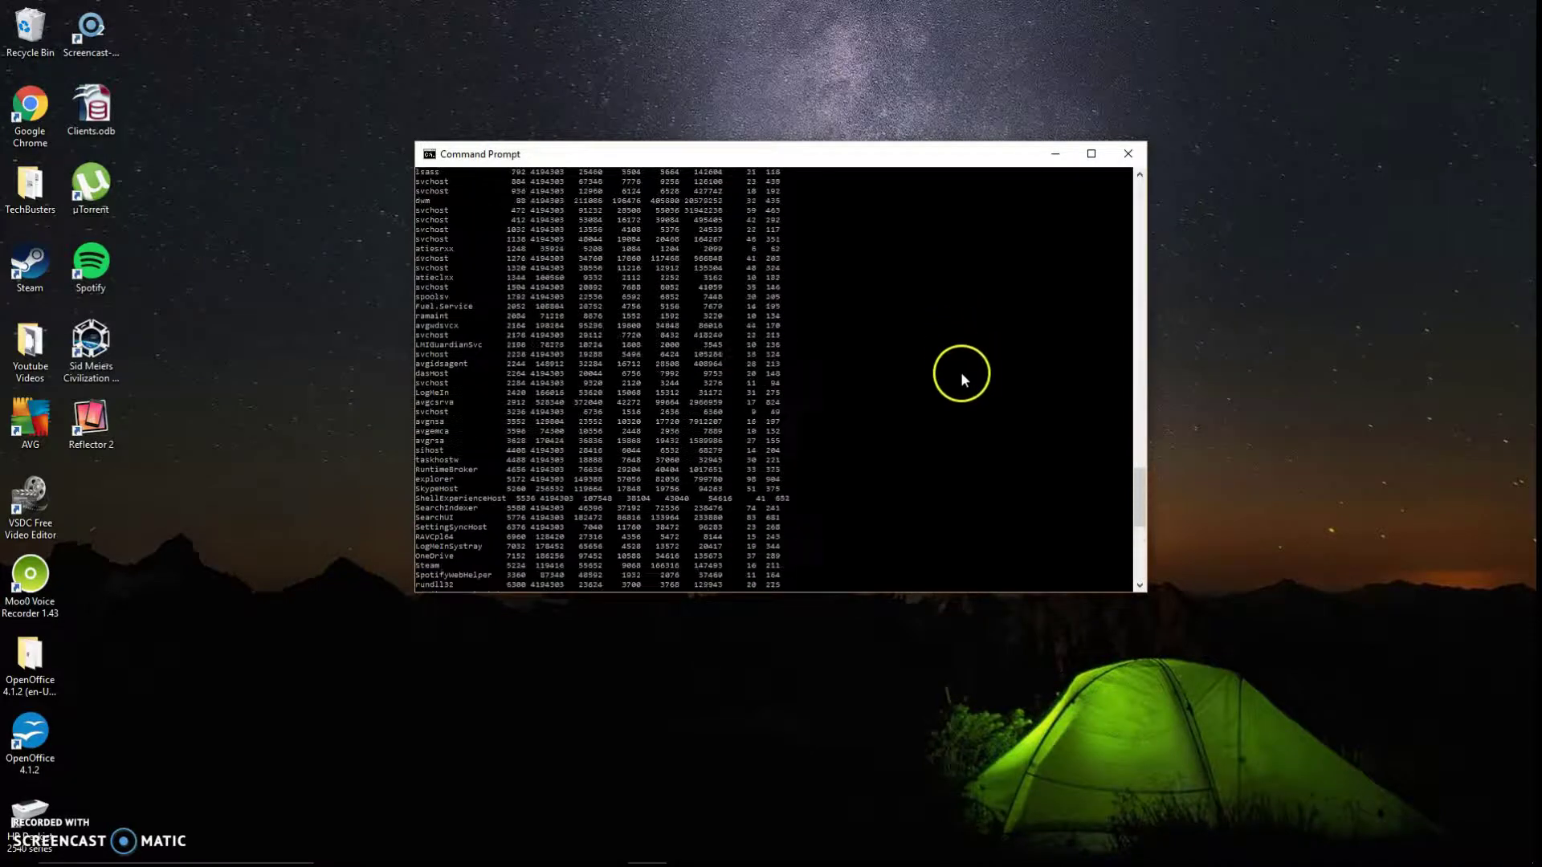
{"action": "scroll", "coordinate": [947, 474], "scroll_direction": "up", "scroll_amount": 2}
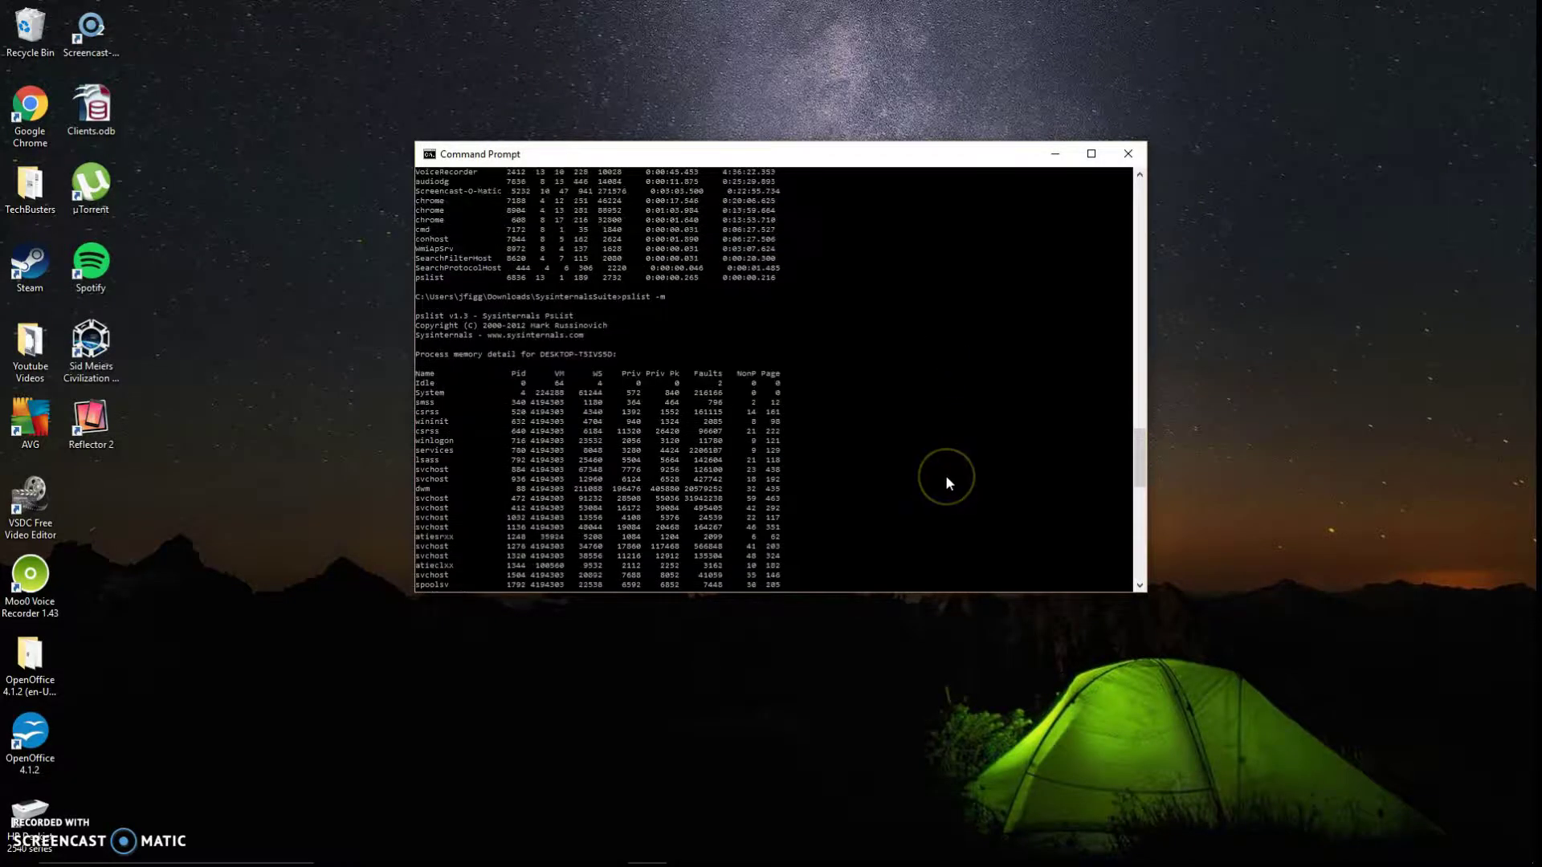
{"action": "left_click", "coordinate": [924, 465]}
{"action": "left_click", "coordinate": [509, 388]}
{"action": "left_click", "coordinate": [760, 403]}
{"action": "scroll", "coordinate": [721, 468], "scroll_direction": "up", "scroll_amount": 4}
{"action": "left_click", "coordinate": [721, 468]}
{"action": "scroll", "coordinate": [720, 467], "scroll_direction": "down", "scroll_amount": 9}
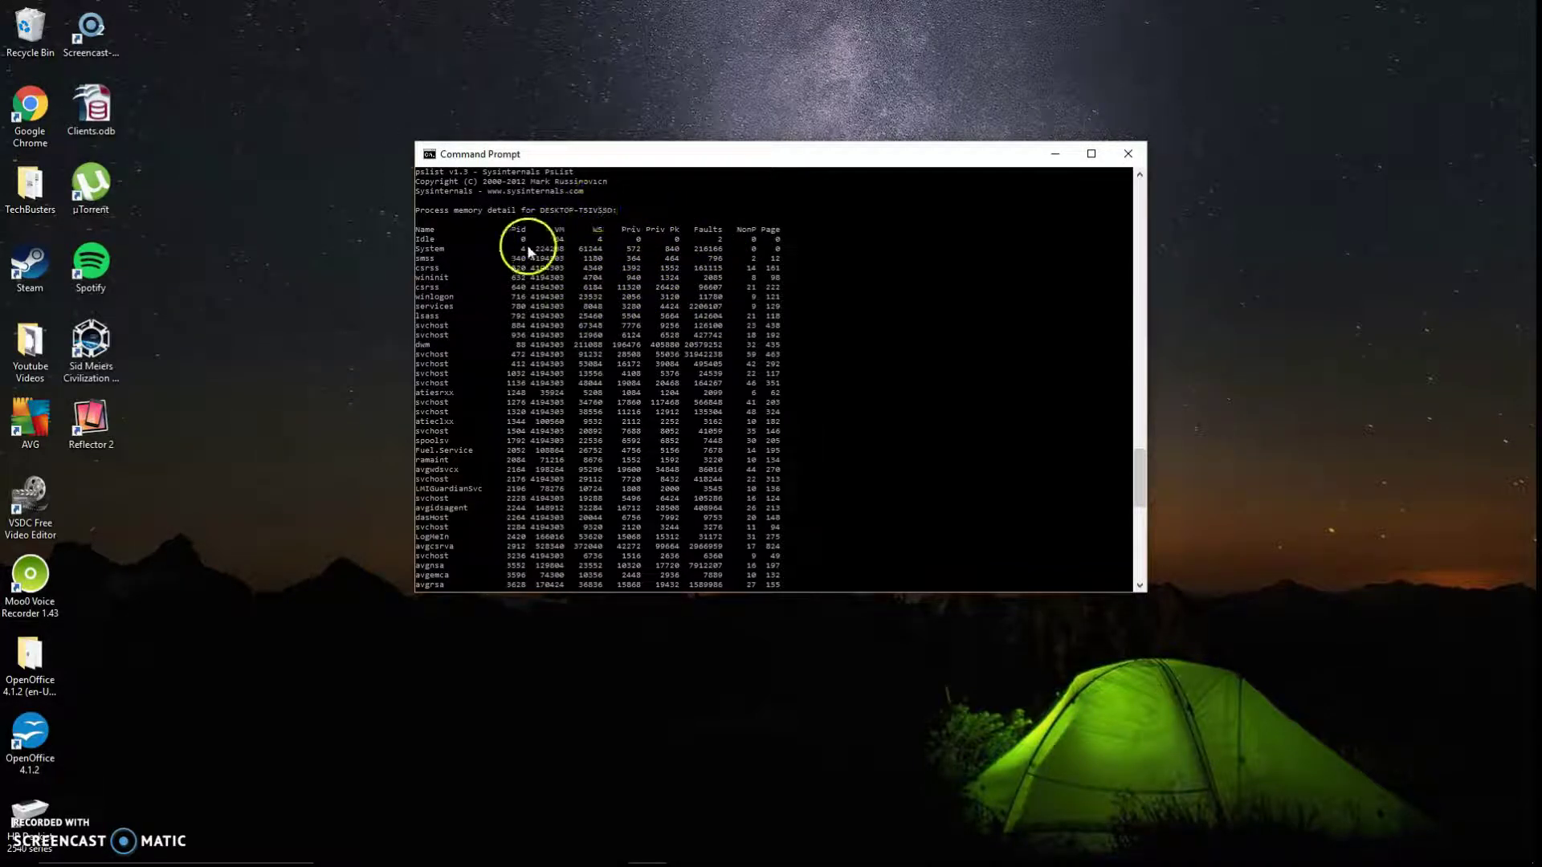
{"action": "scroll", "coordinate": [775, 377], "scroll_direction": "up", "scroll_amount": 2}
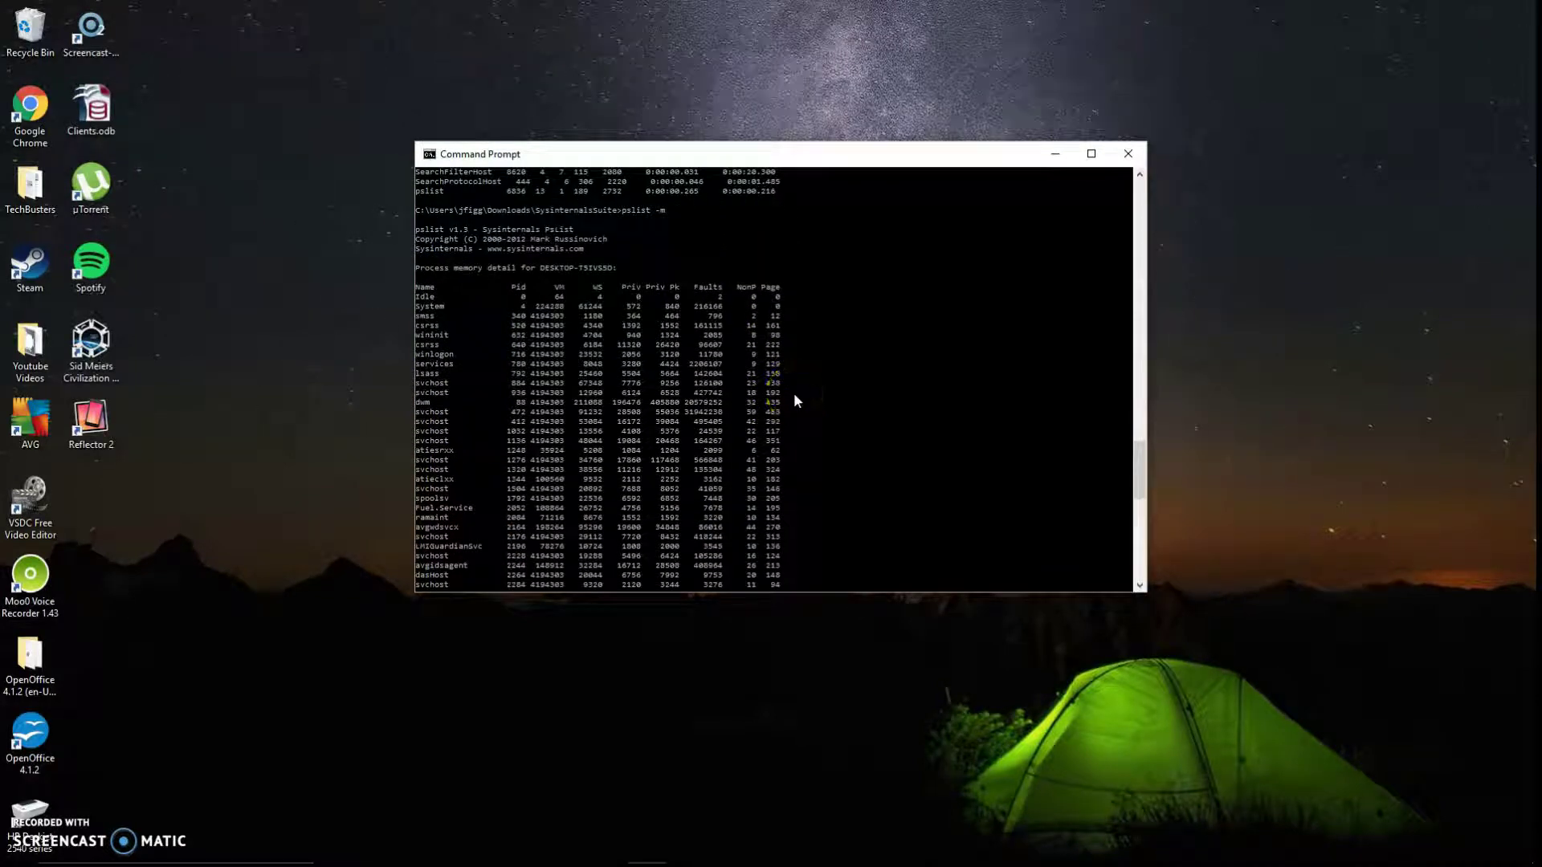
{"action": "scroll", "coordinate": [794, 395], "scroll_direction": "down", "scroll_amount": 3}
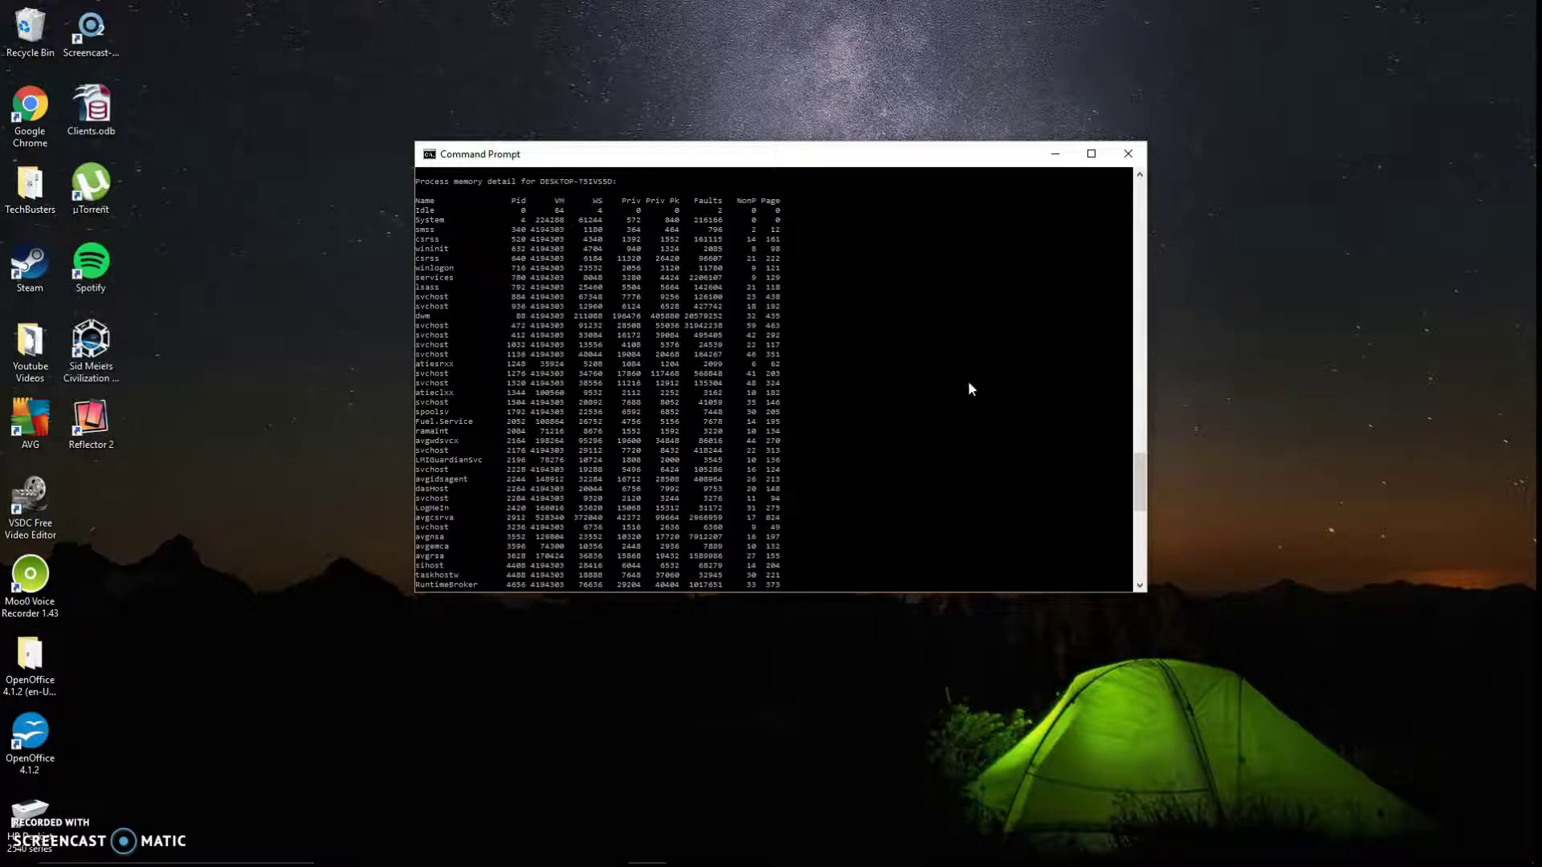
{"action": "left_click", "coordinate": [969, 385]}
{"action": "scroll", "coordinate": [967, 392], "scroll_direction": "down", "scroll_amount": 15}
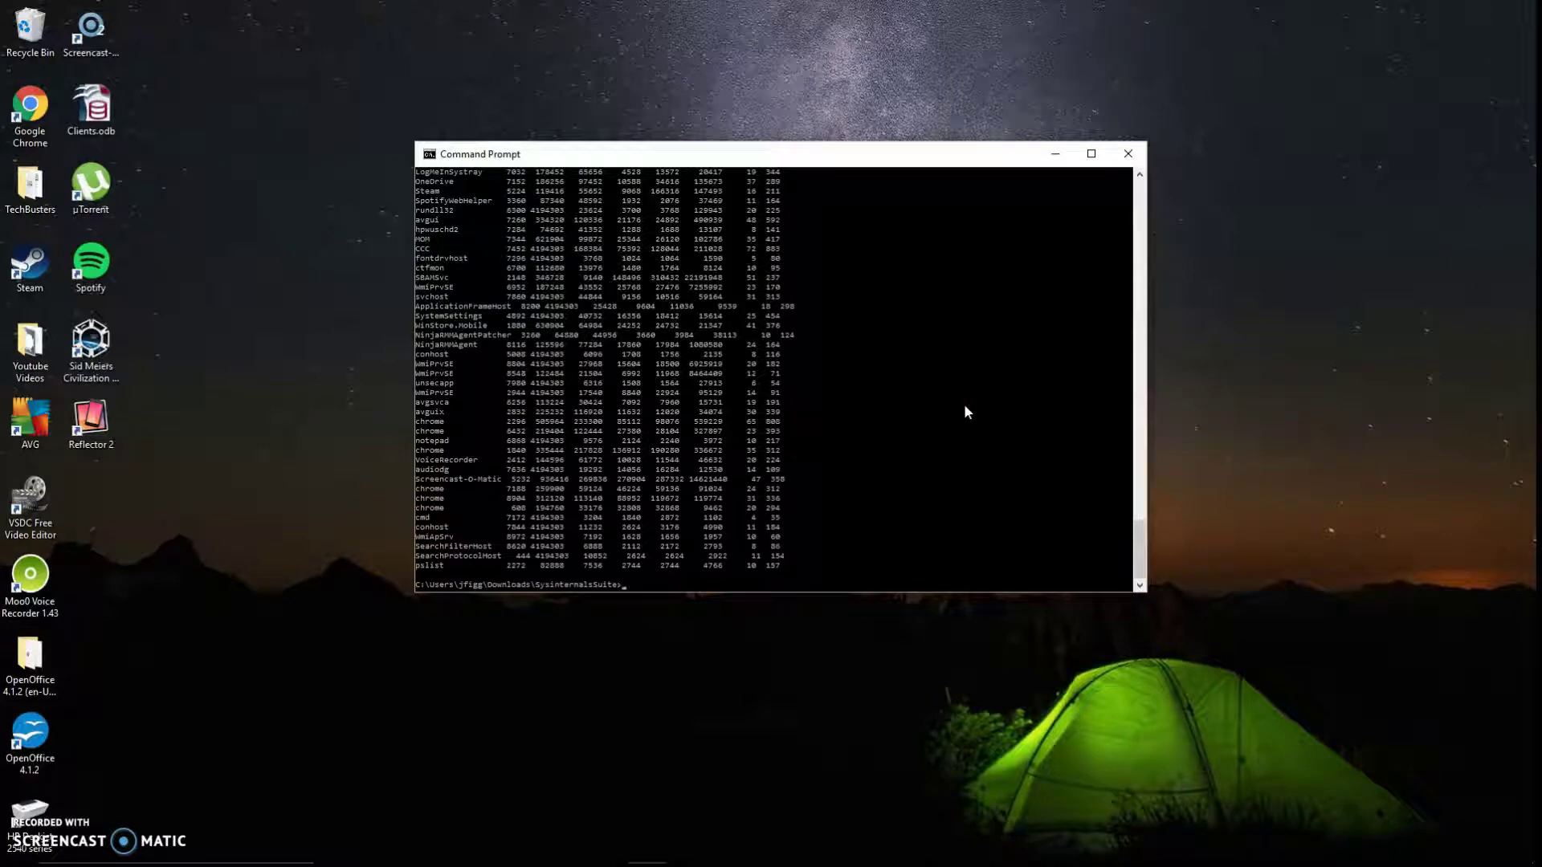
- Run pslist -d and review each process's threads with Tid, Cswtch, State and times
{"action": "type", "text": "pslist -m"}
{"action": "key", "text": "Return"}
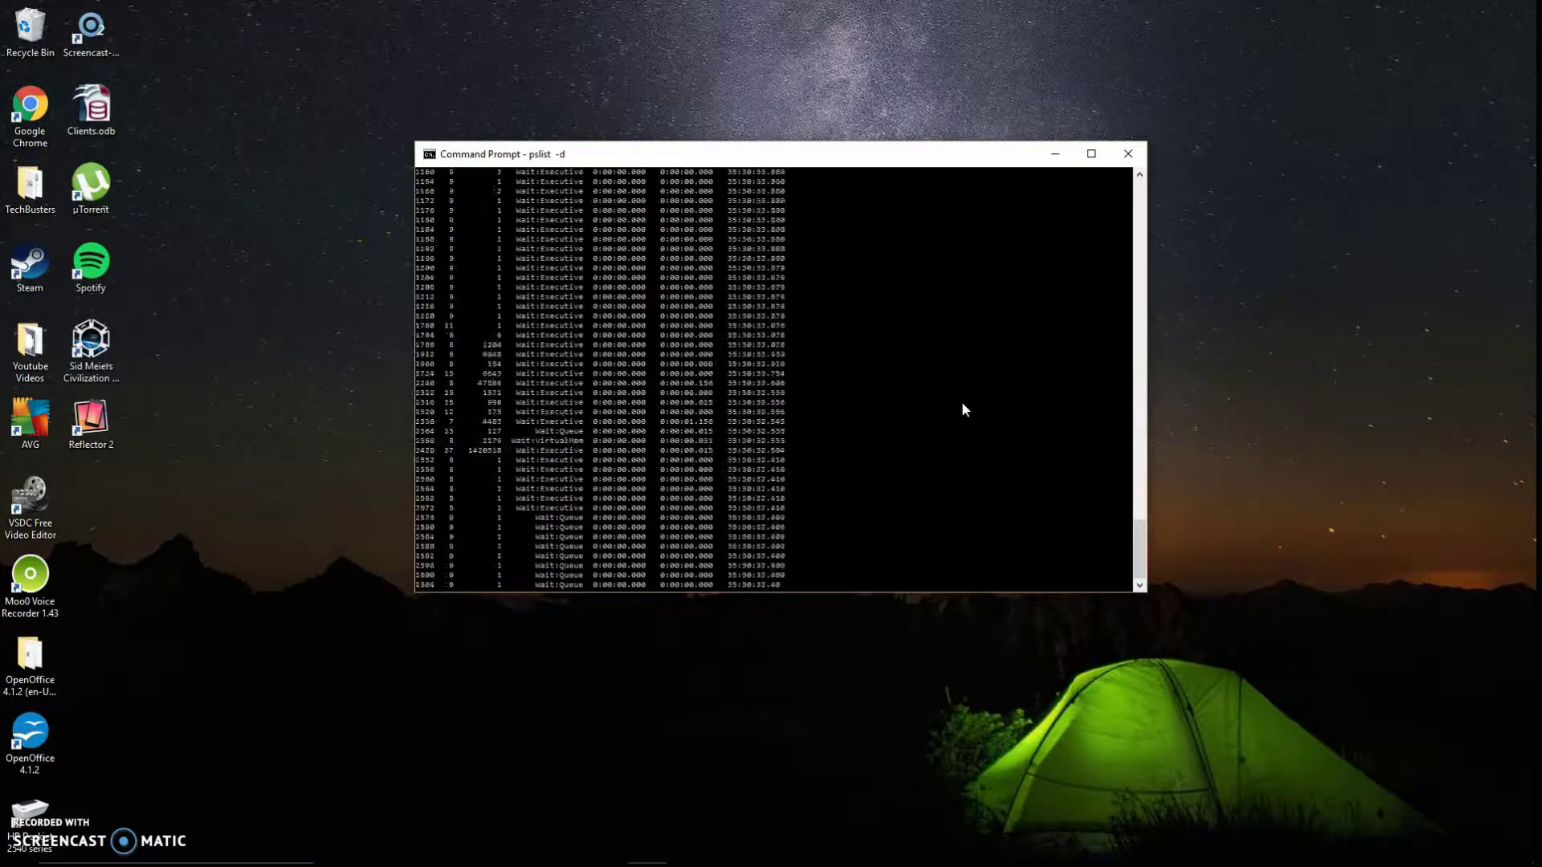
{"action": "left_click", "coordinate": [962, 426]}
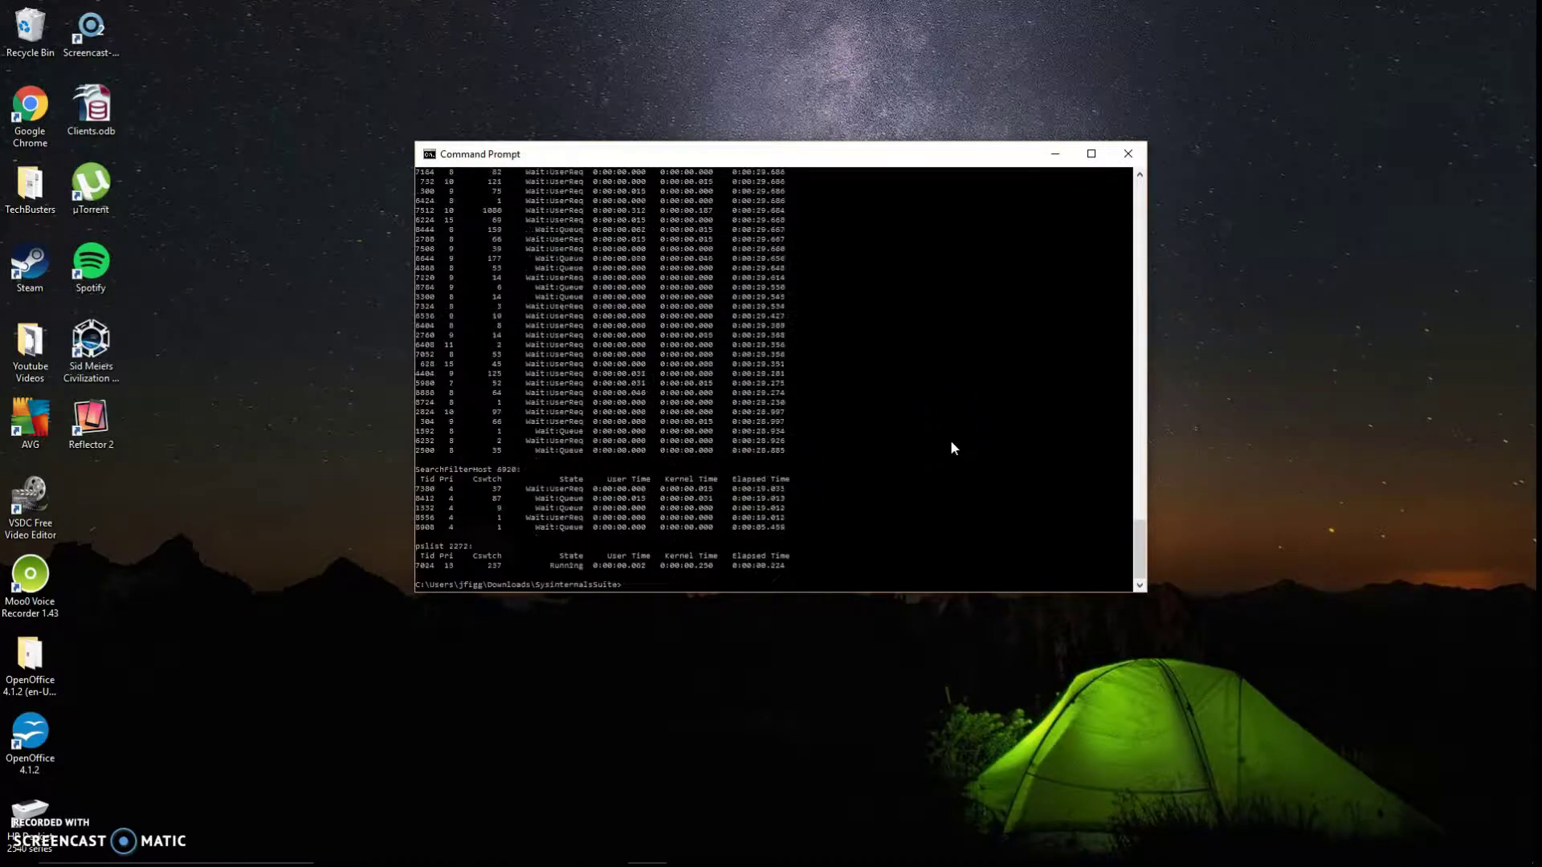
{"action": "left_click", "coordinate": [931, 445]}
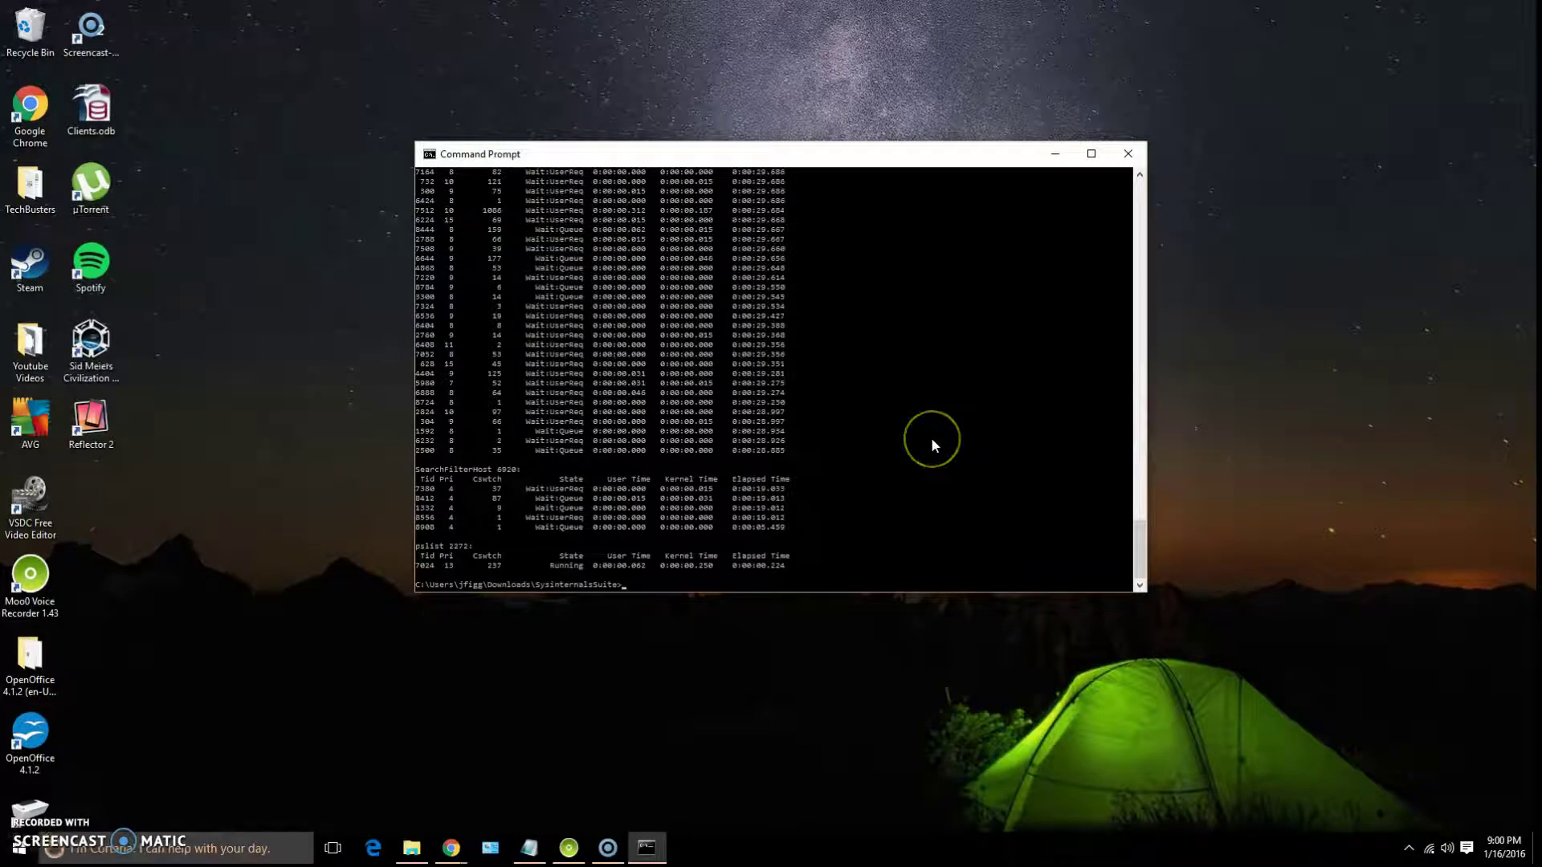
{"action": "scroll", "coordinate": [931, 445], "scroll_direction": "up", "scroll_amount": 4}
{"action": "scroll", "coordinate": [932, 441], "scroll_direction": "up", "scroll_amount": 20}
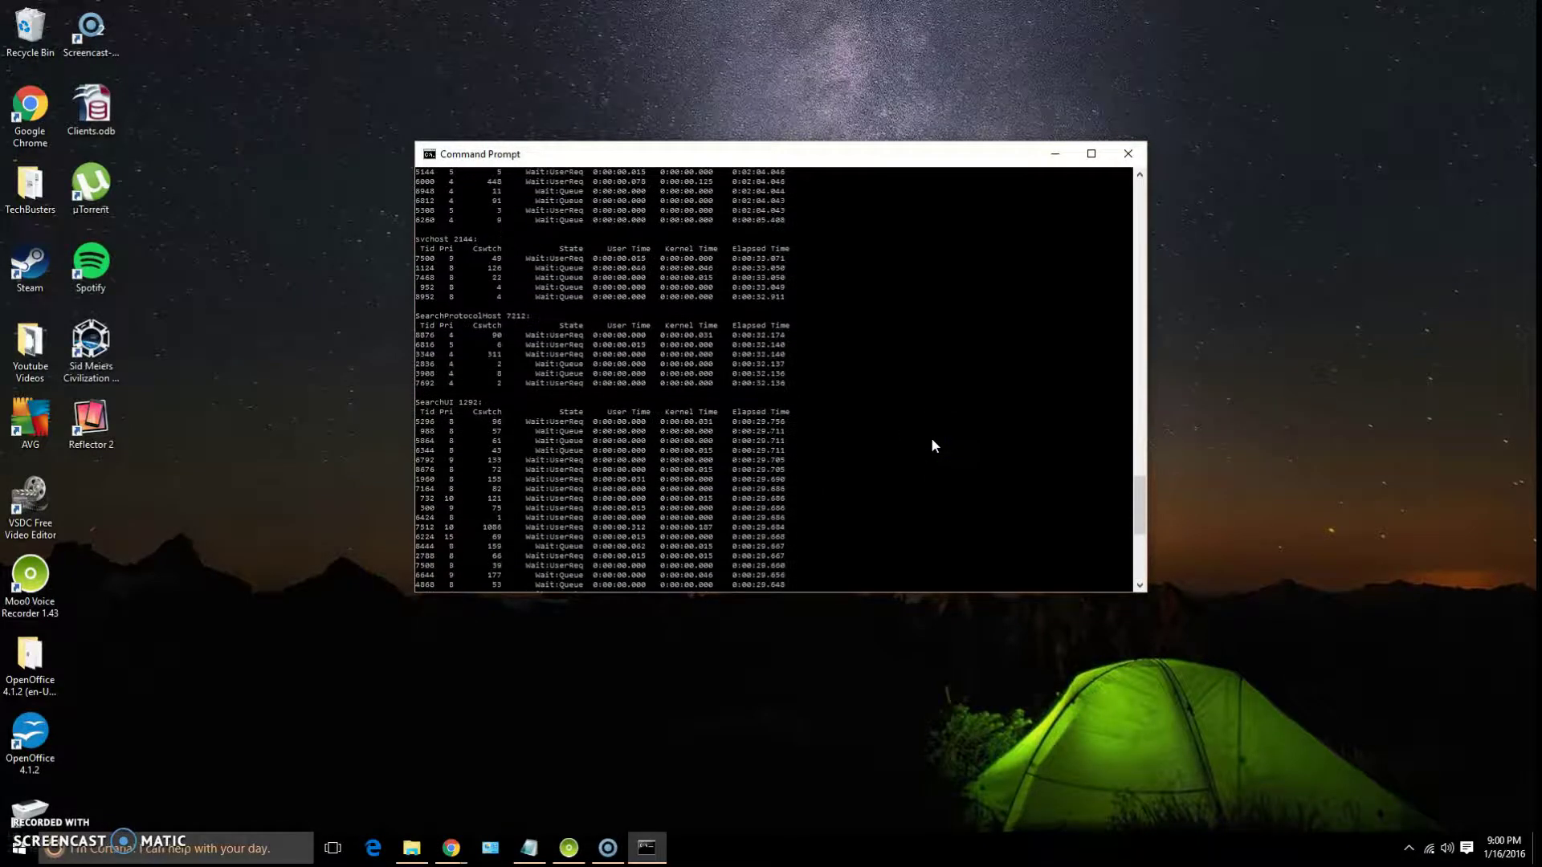
{"action": "scroll", "coordinate": [932, 445], "scroll_direction": "up", "scroll_amount": 11}
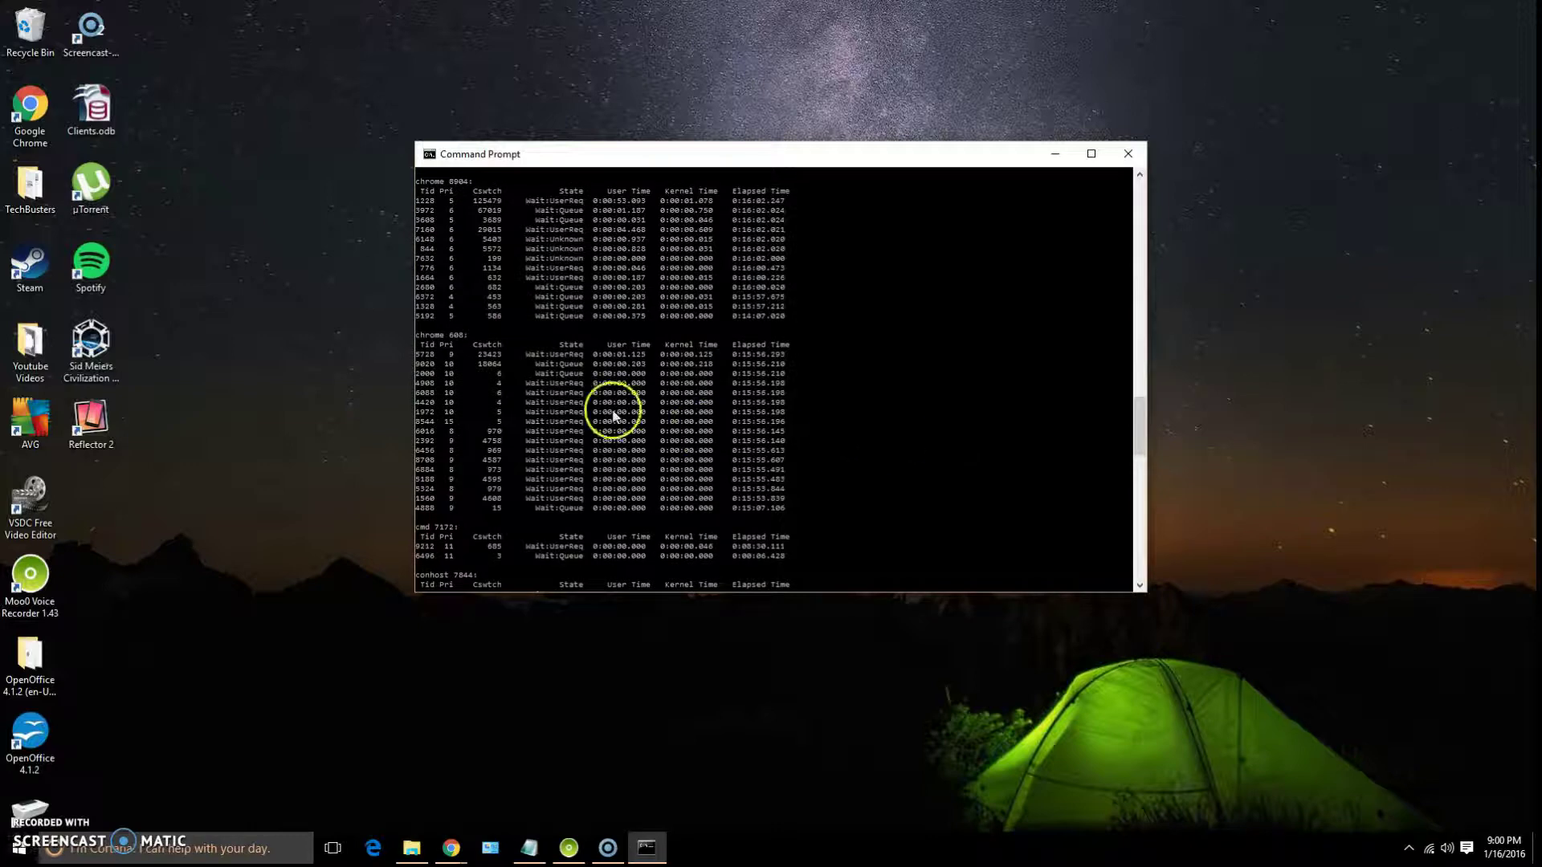
{"action": "scroll", "coordinate": [482, 363], "scroll_direction": "up", "scroll_amount": 15}
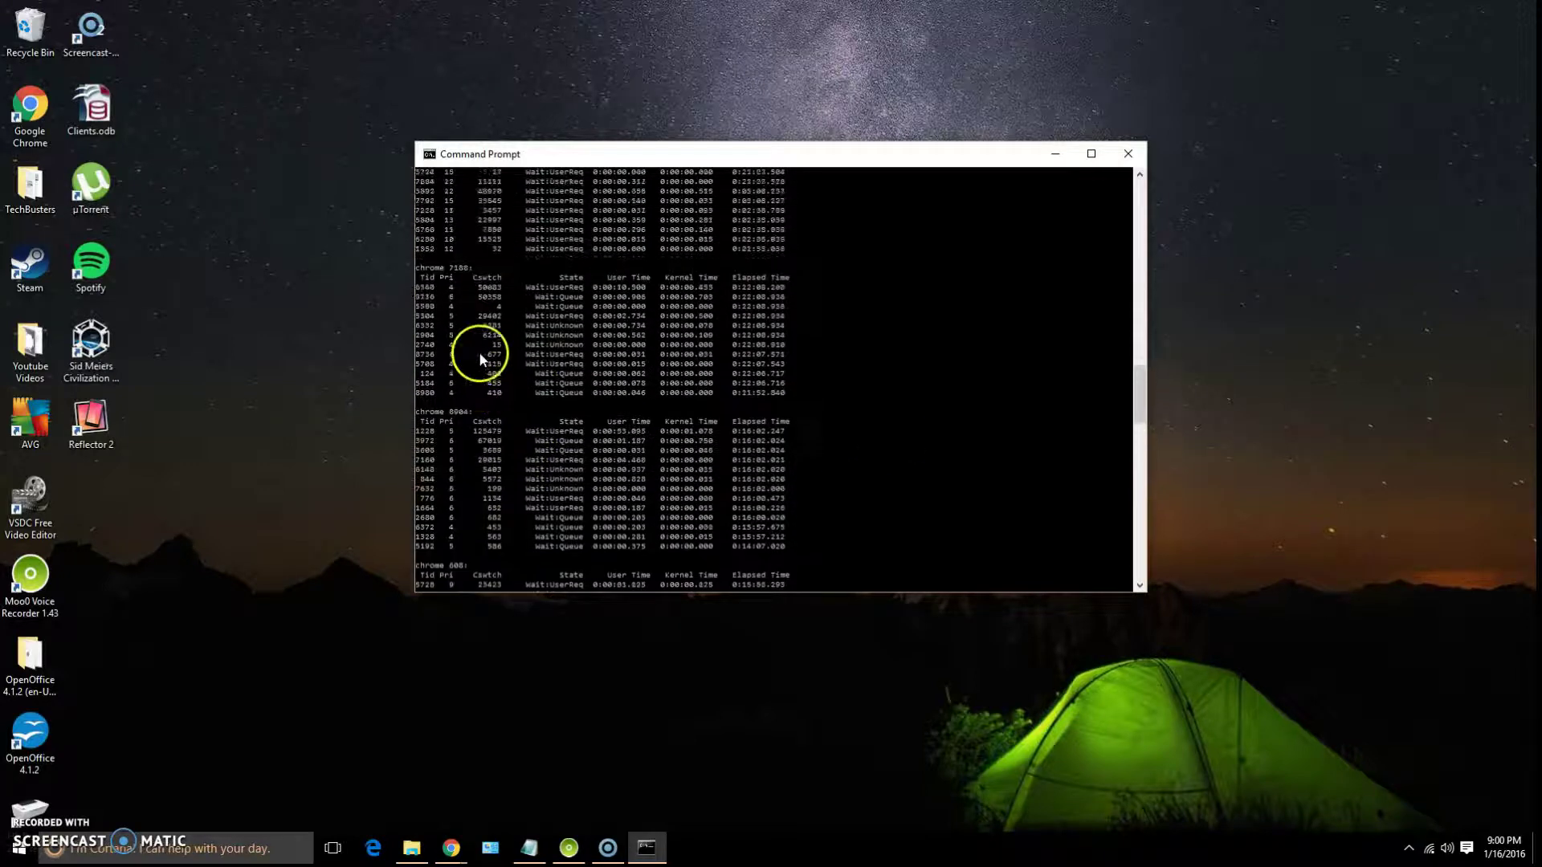
{"action": "scroll", "coordinate": [483, 361], "scroll_direction": "down", "scroll_amount": 15}
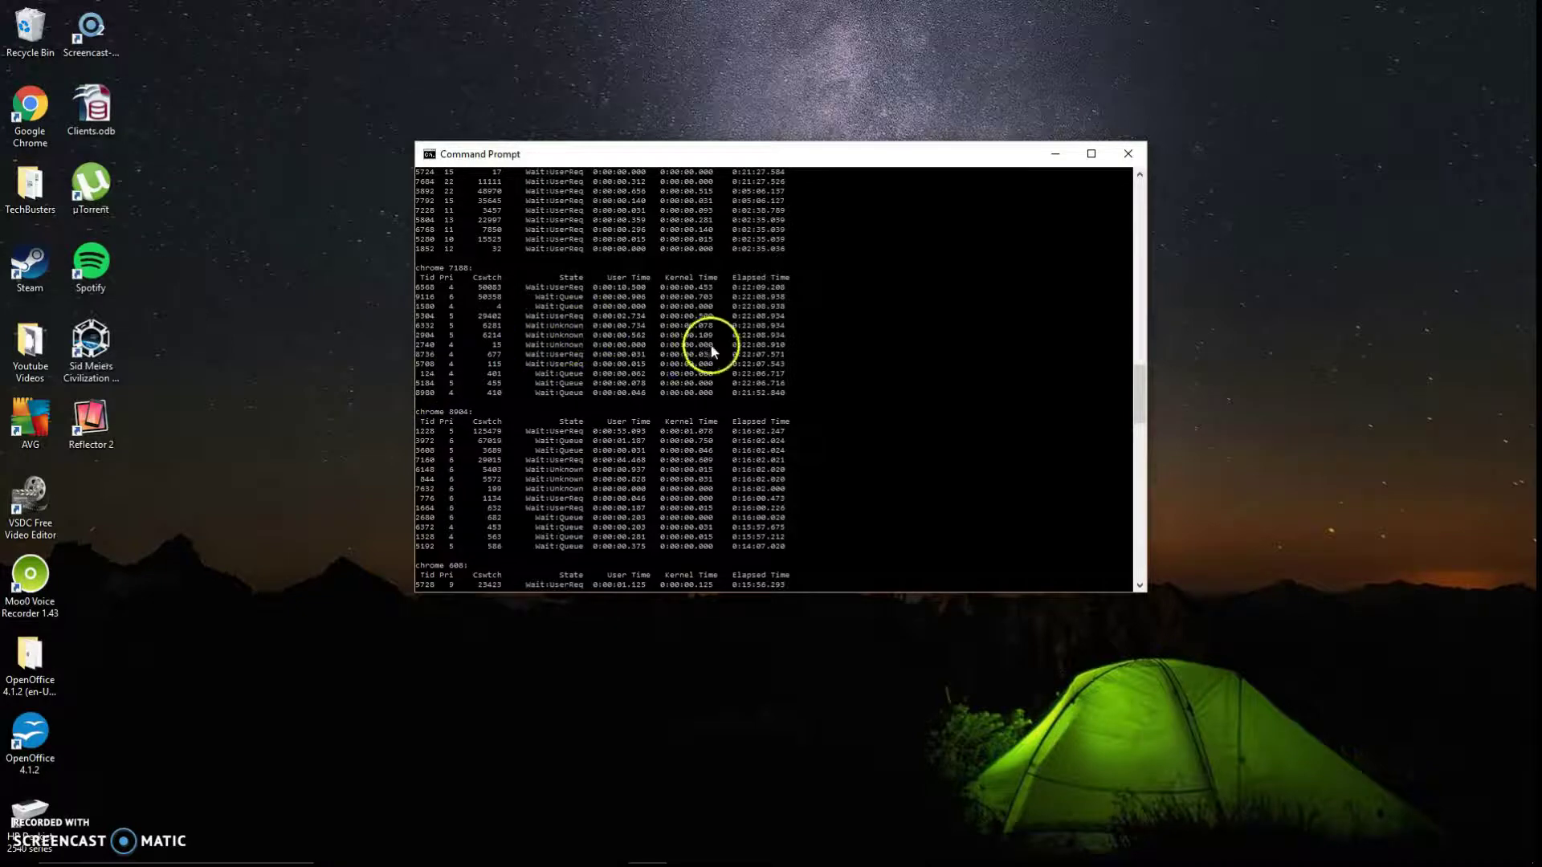
{"action": "scroll", "coordinate": [709, 345], "scroll_direction": "down", "scroll_amount": 20}
{"action": "scroll", "coordinate": [774, 448], "scroll_direction": "down", "scroll_amount": 2}
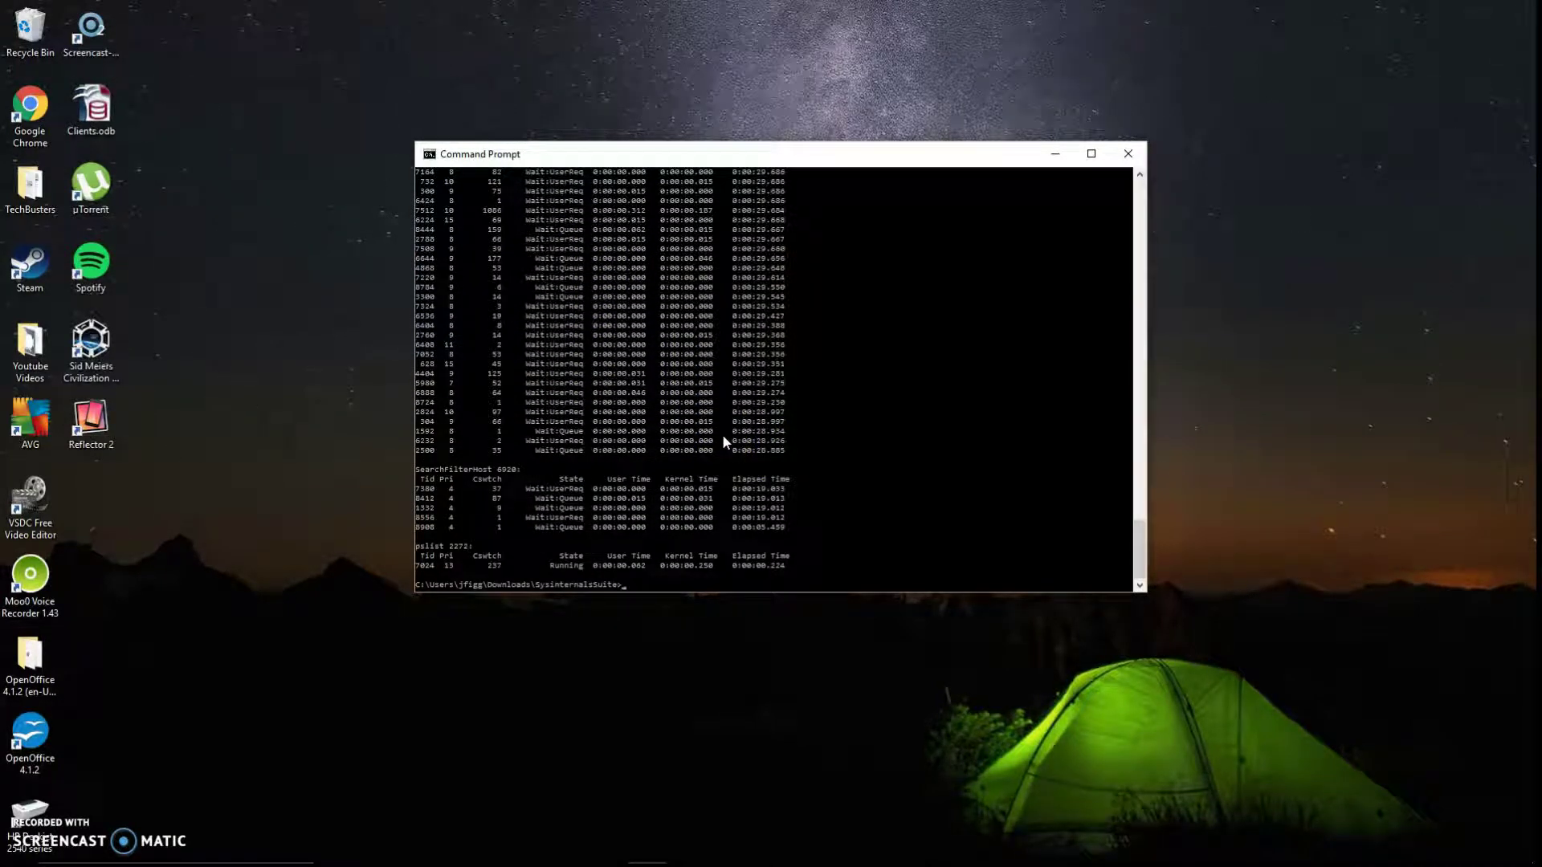
- Run pslist -x and review VM, WS, Priv and Faults figures alongside each process's thread rows
{"action": "type", "text": "pslist -x"}
{"action": "key", "text": "Return"}
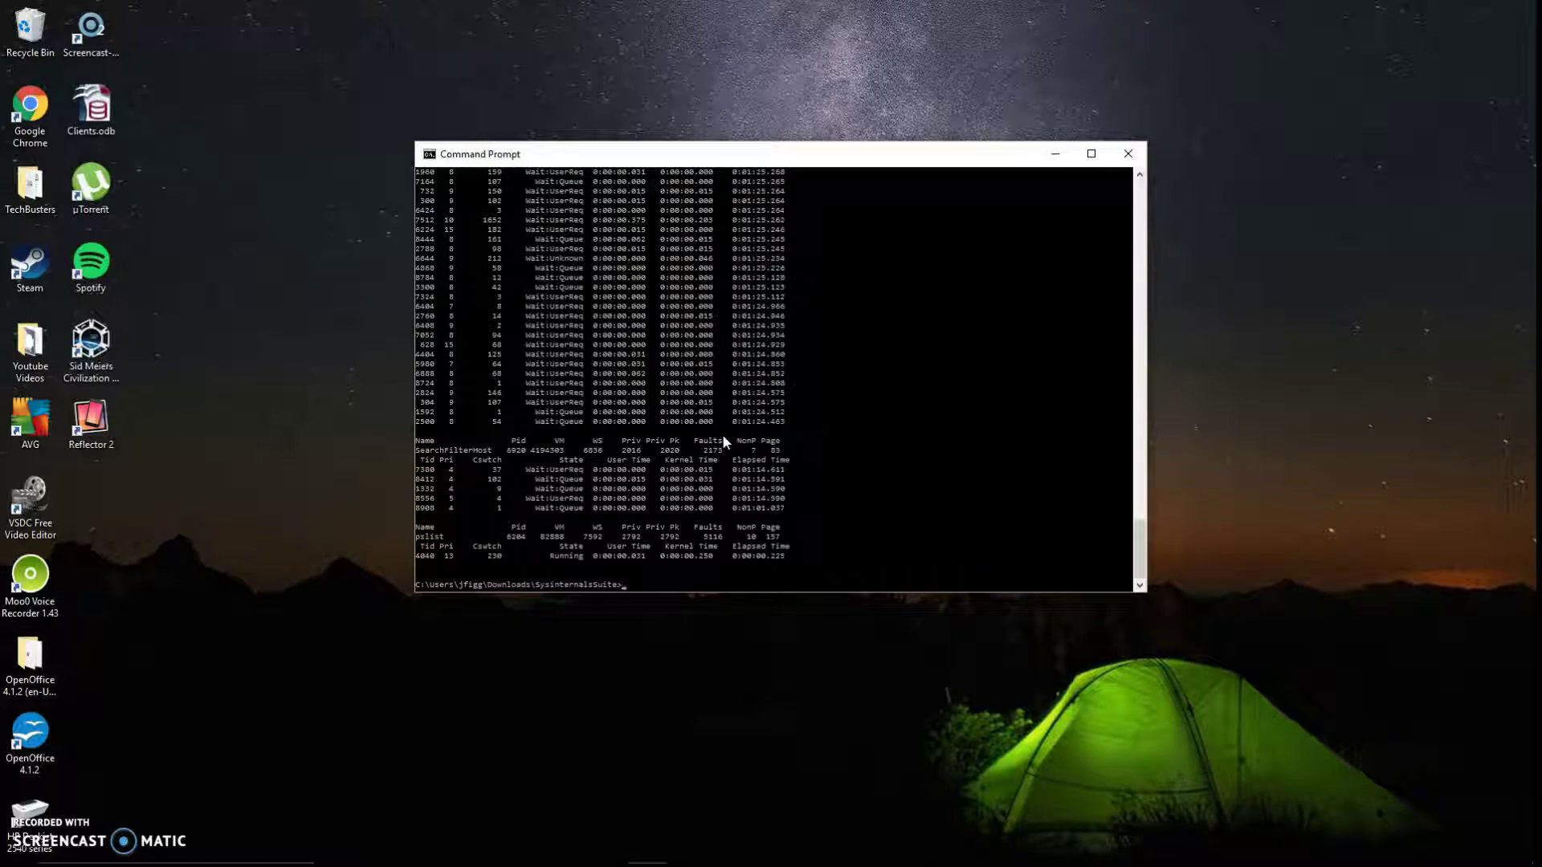
{"action": "scroll", "coordinate": [722, 437], "scroll_direction": "up", "scroll_amount": 10}
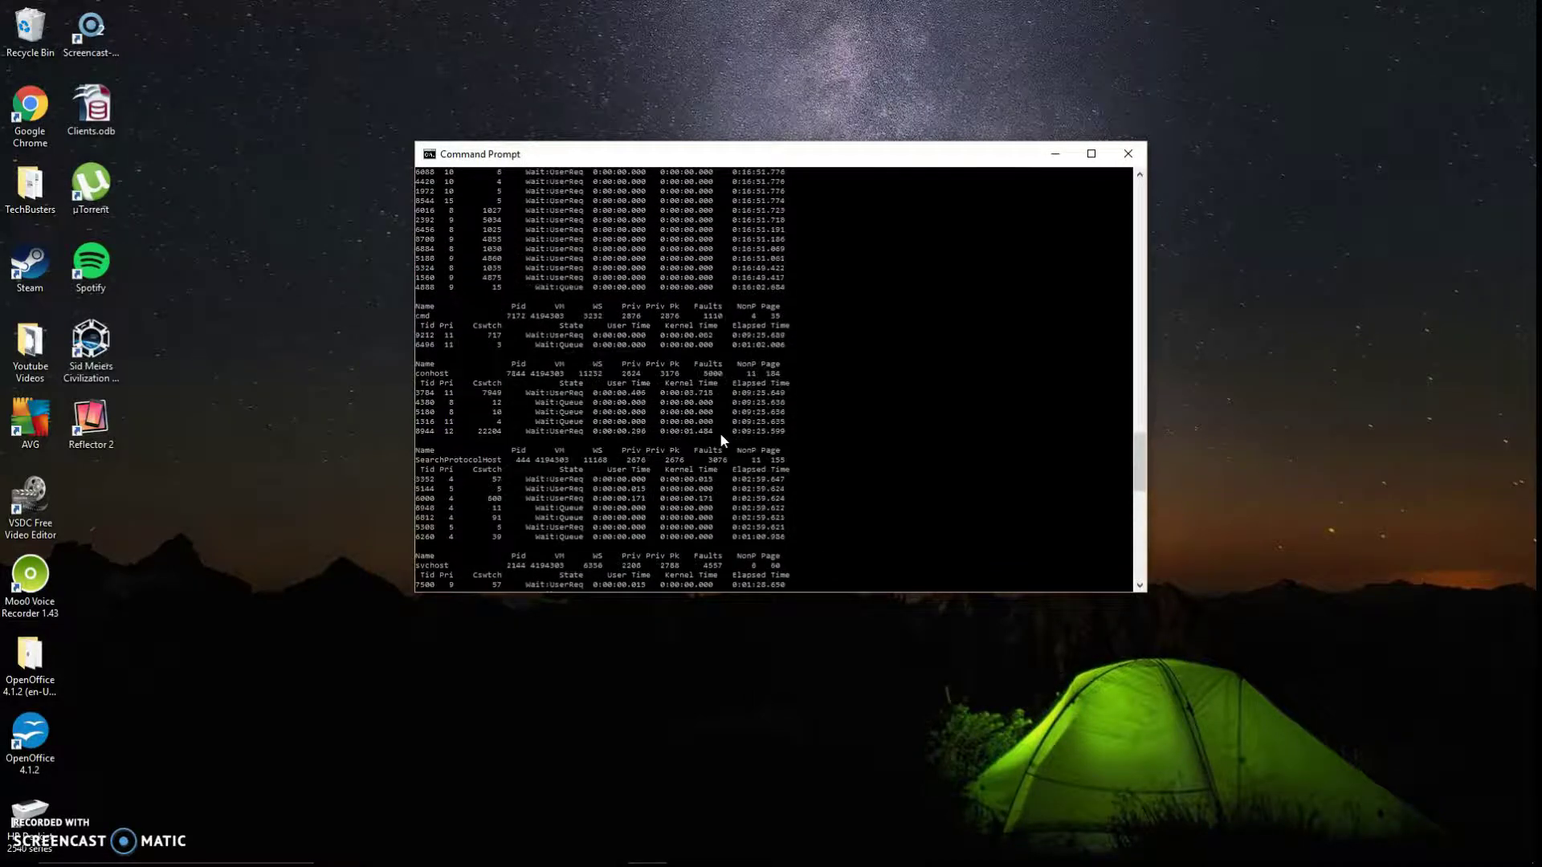
{"action": "scroll", "coordinate": [722, 438], "scroll_direction": "up", "scroll_amount": 10}
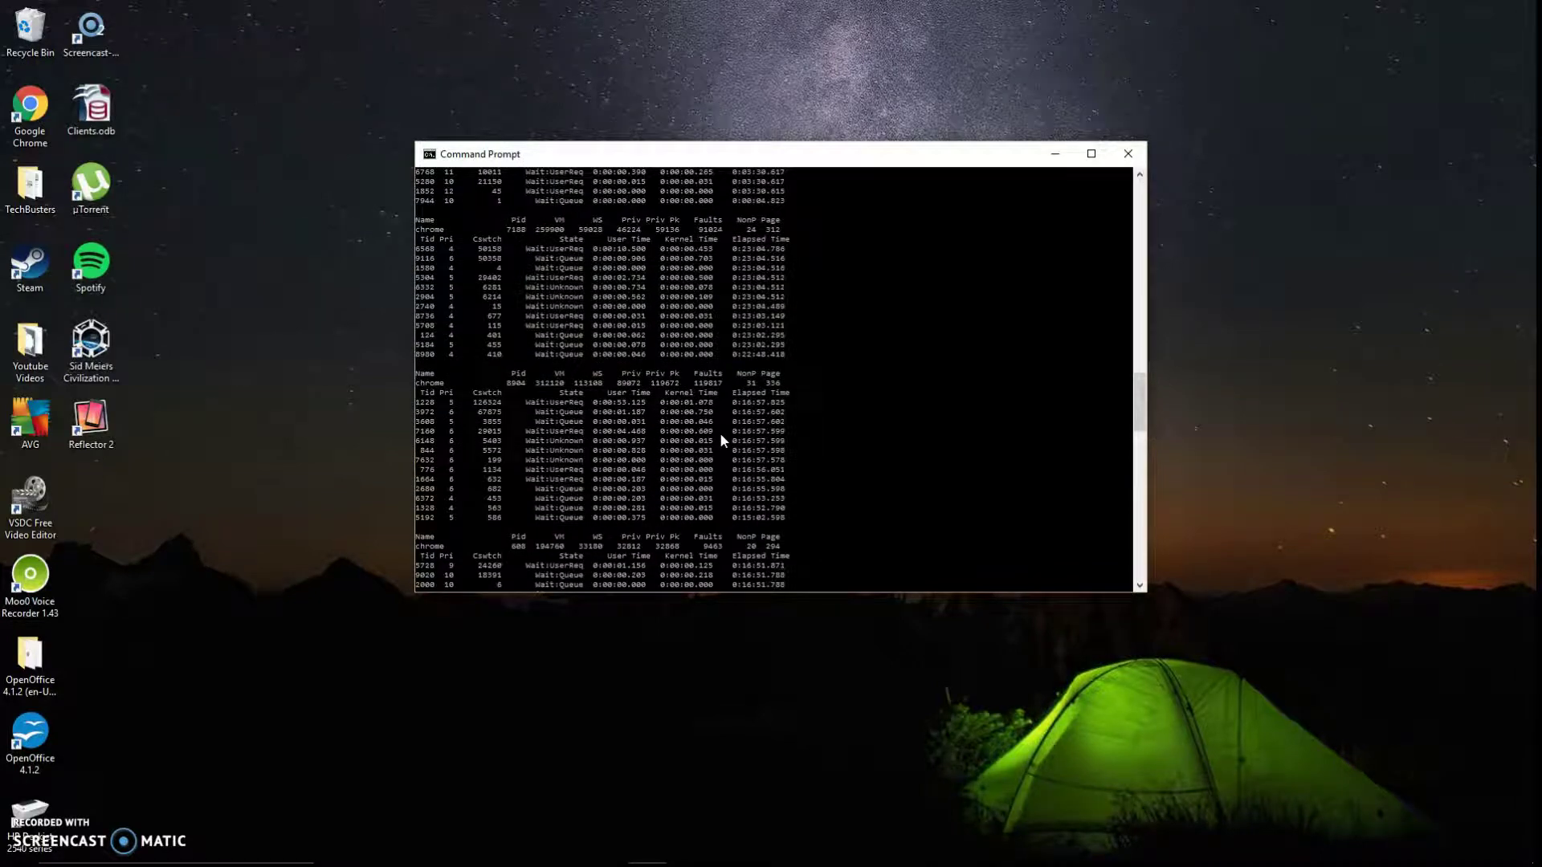
{"action": "scroll", "coordinate": [721, 438], "scroll_direction": "up", "scroll_amount": 5}
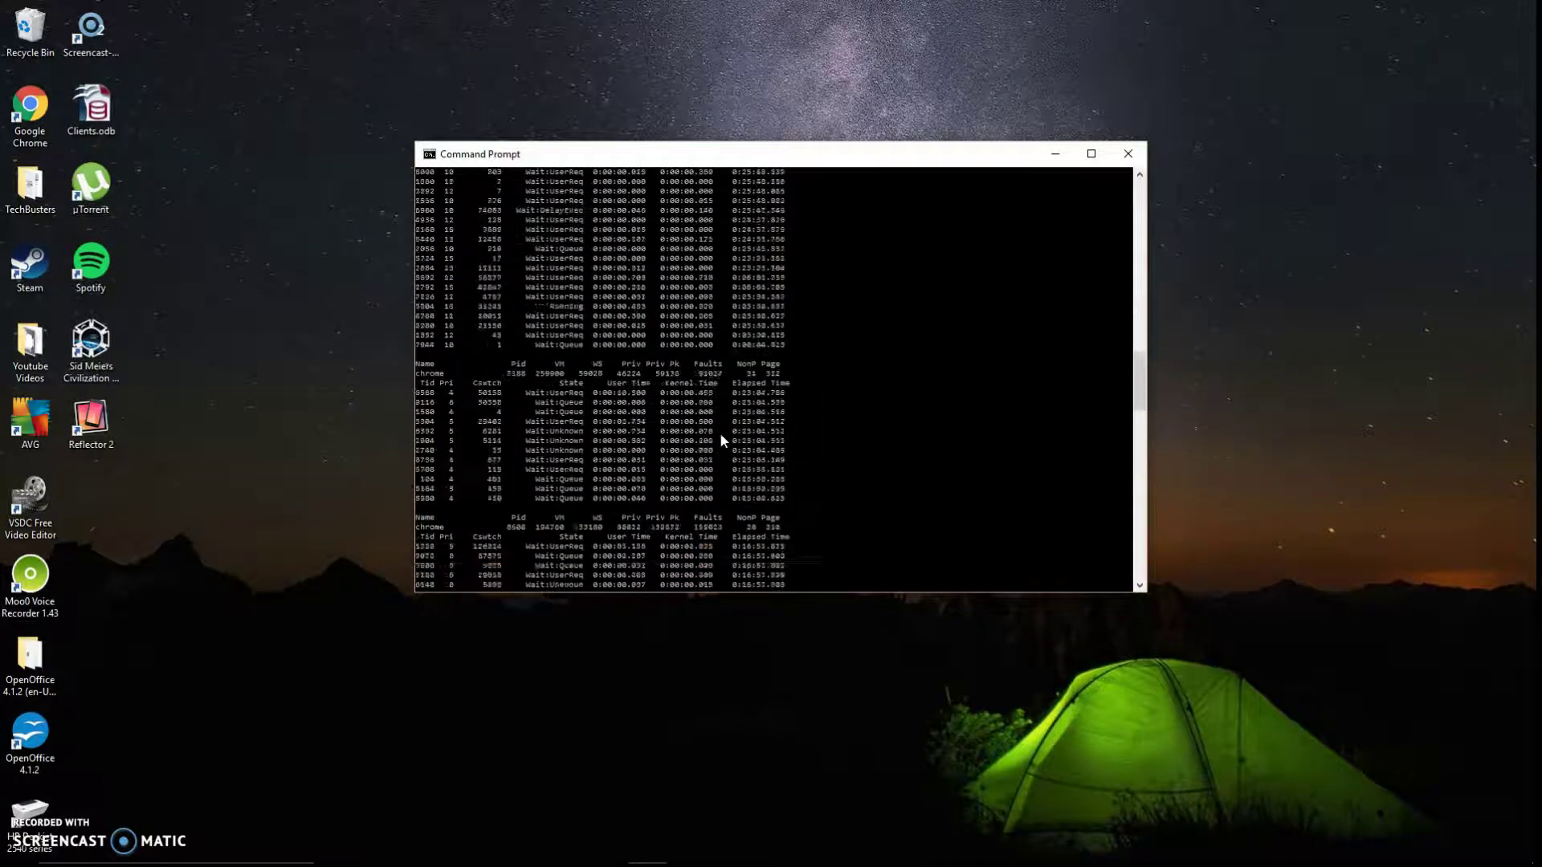
{"action": "scroll", "coordinate": [721, 437], "scroll_direction": "down", "scroll_amount": 20}
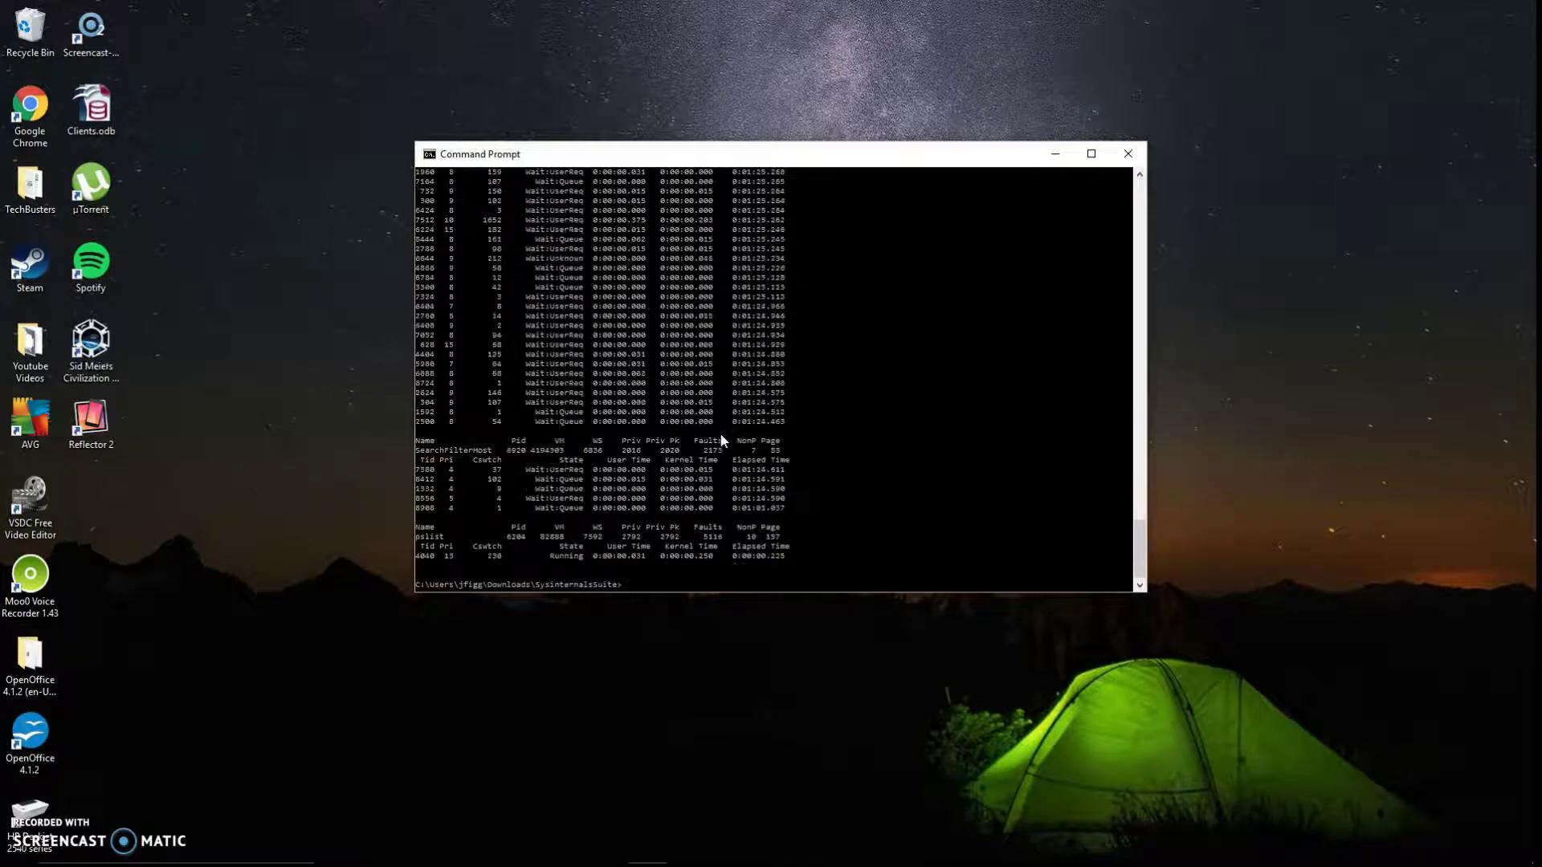